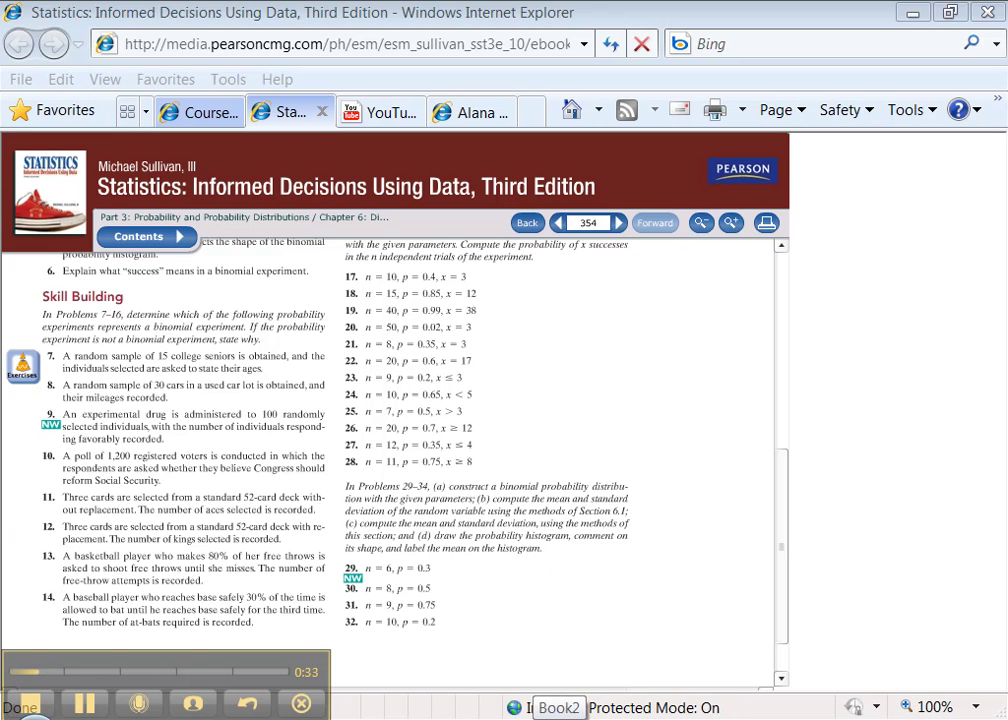
Check problem 29's values (n = 6, p = 0.3) in the e-book, then return to the blank Book2 workbook
left_click(538, 706)
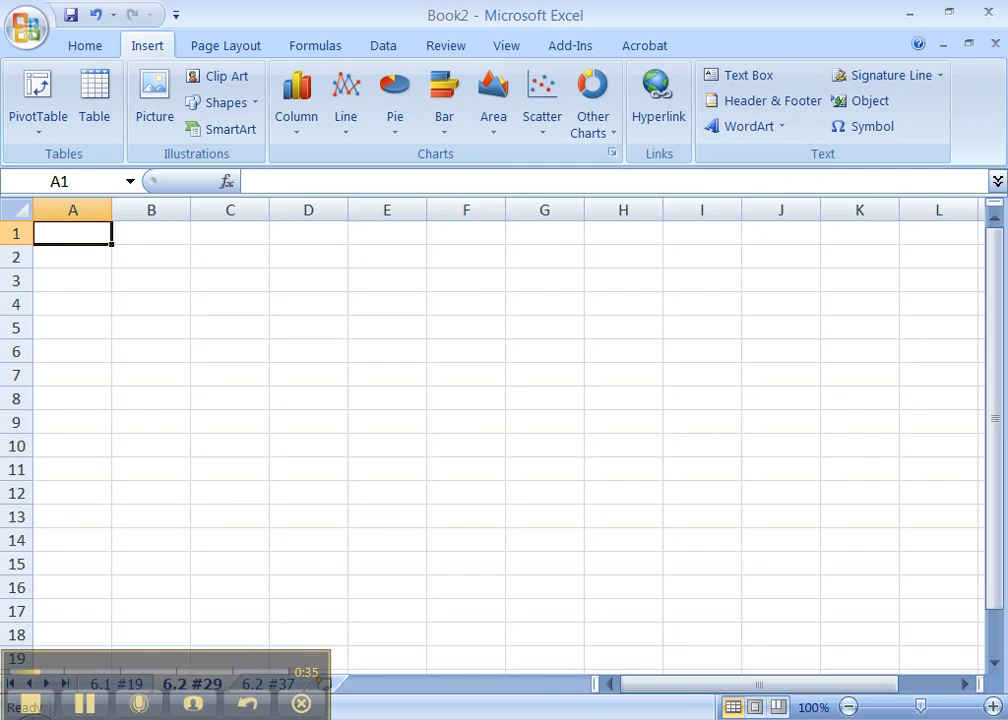
key("alt+Tab")
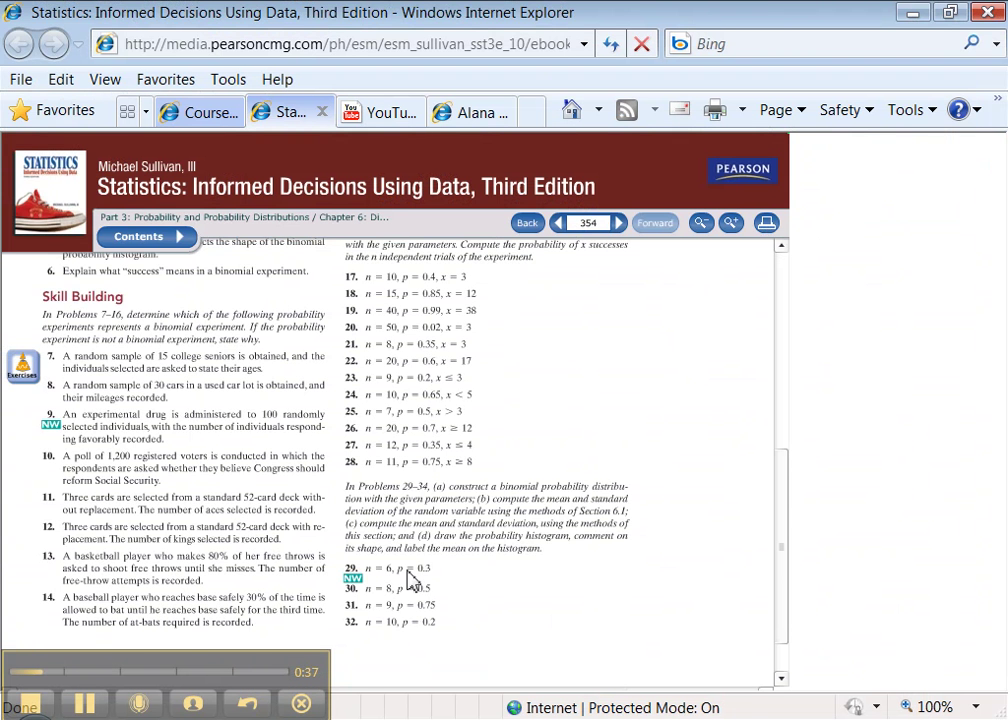
key("alt+Tab")
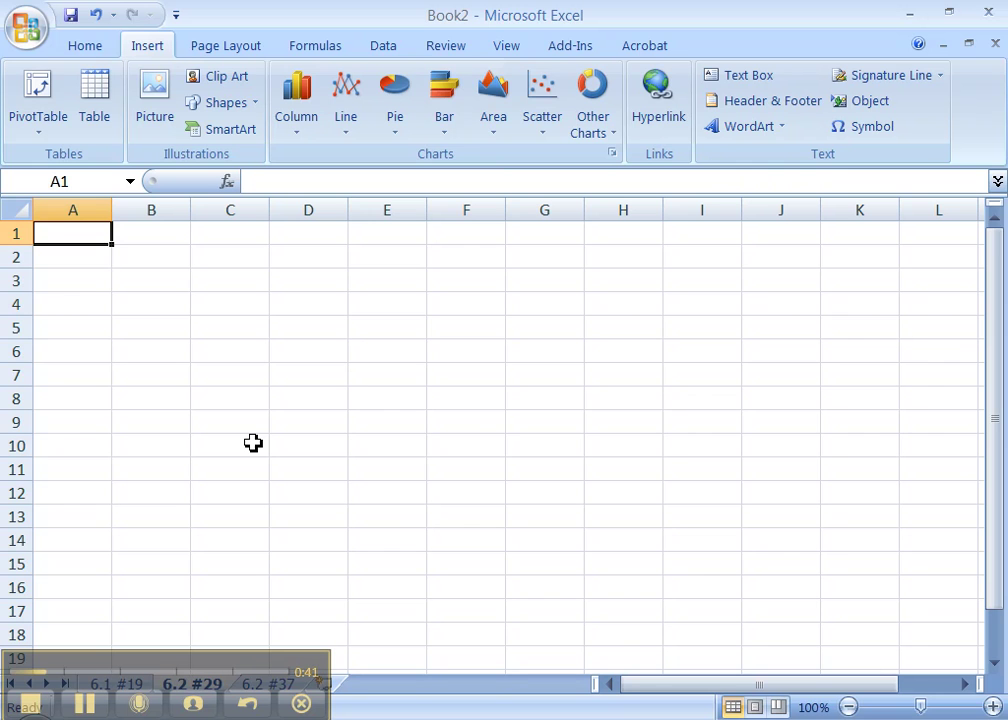
Enter the column headings x in A1 and P(x) in B1
type("x")
key("Return")
key("Right")
key("Up")
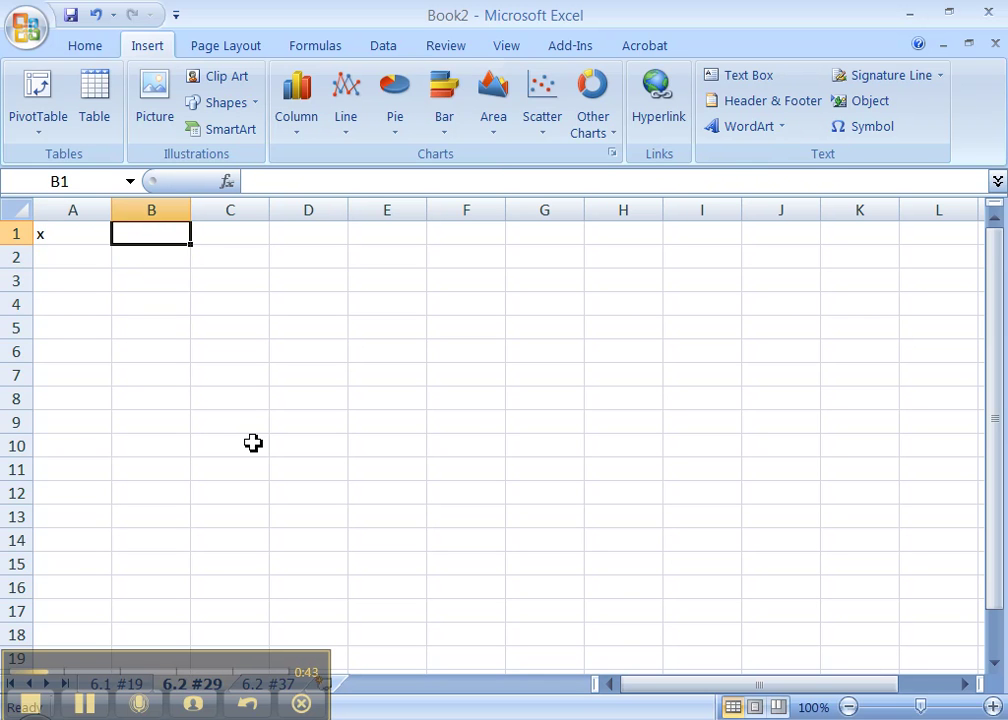
type("P(x")
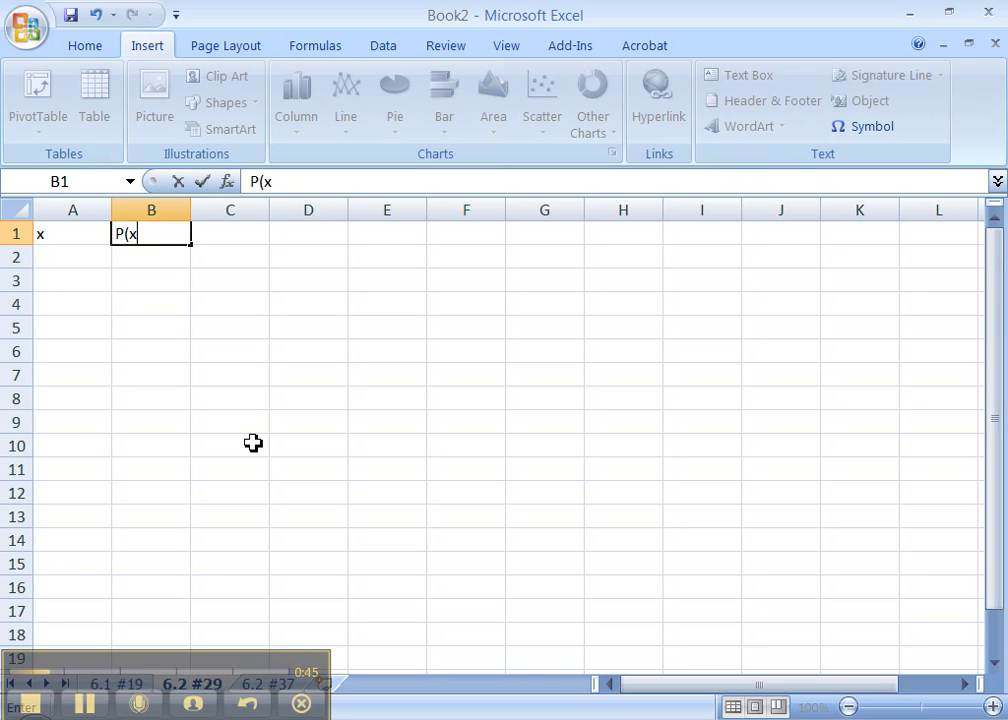
type(")")
key("Return")
key("Left")
key("Right")
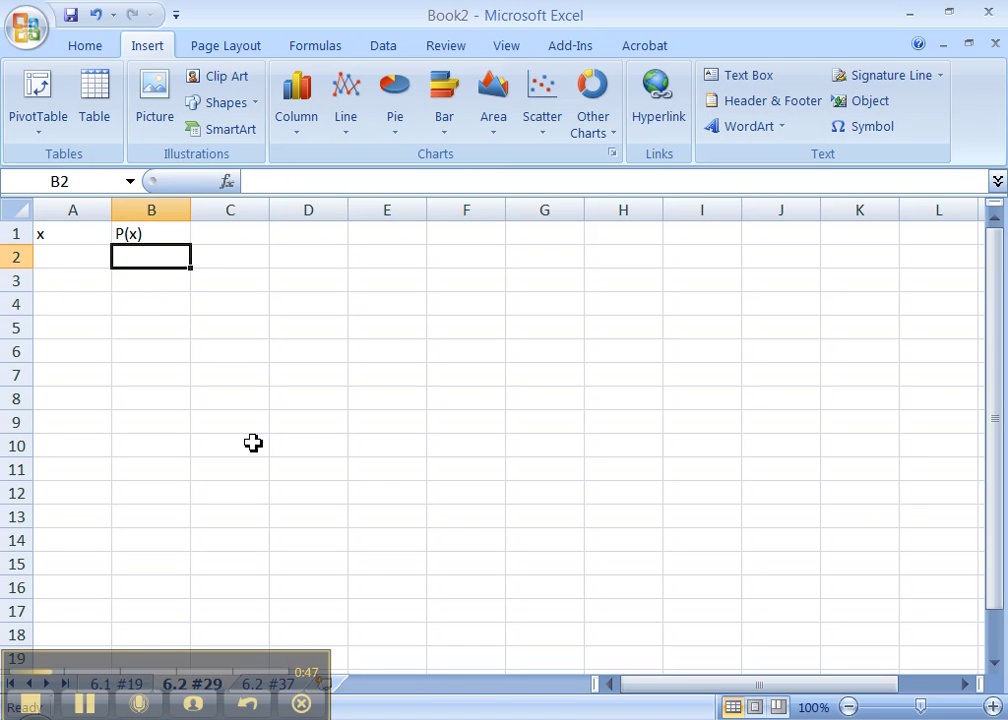
key("Left")
List the x values 0, 1, 2, 3, 4, 5, 6 down A2:A8
type("0")
key("Return")
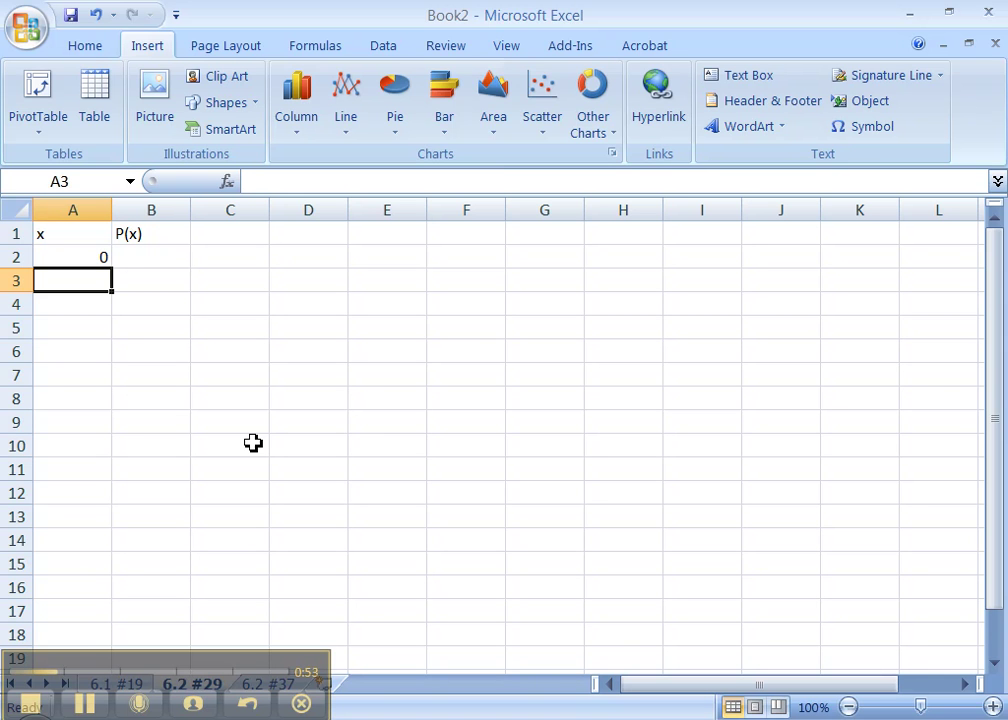
type("1")
key("Return")
type("2")
key("Return")
type("3")
key("Return")
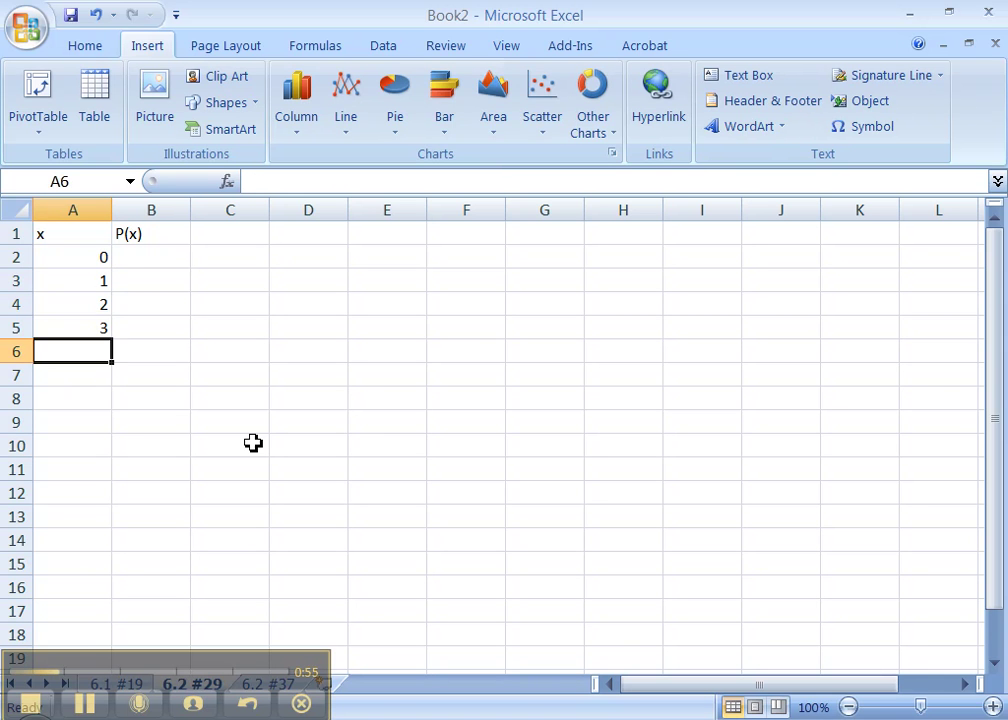
type("4")
key("Return")
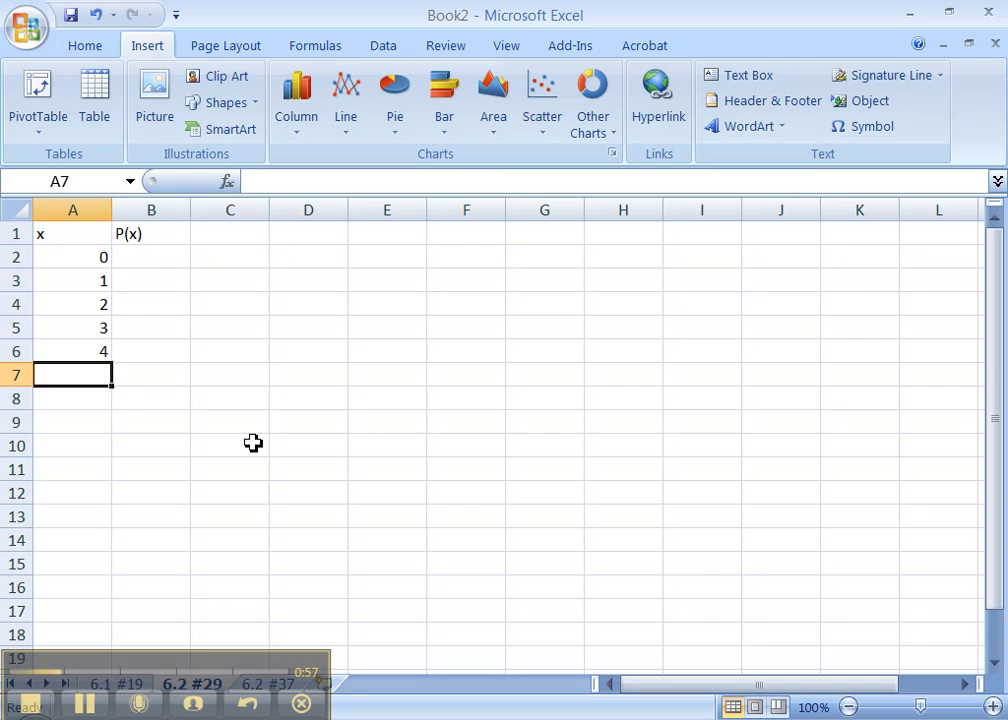
type("5")
key("Return")
type("6")
key("Return")
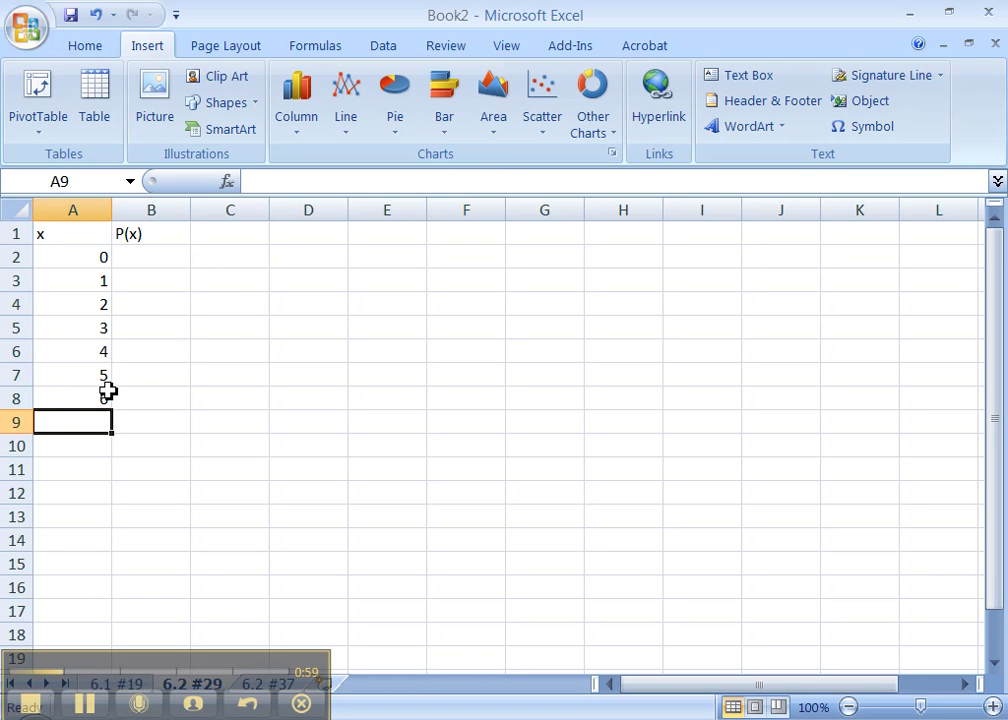
Review the x range A2:A8 and settle on B2, the first P(x) cell
left_click(91, 399)
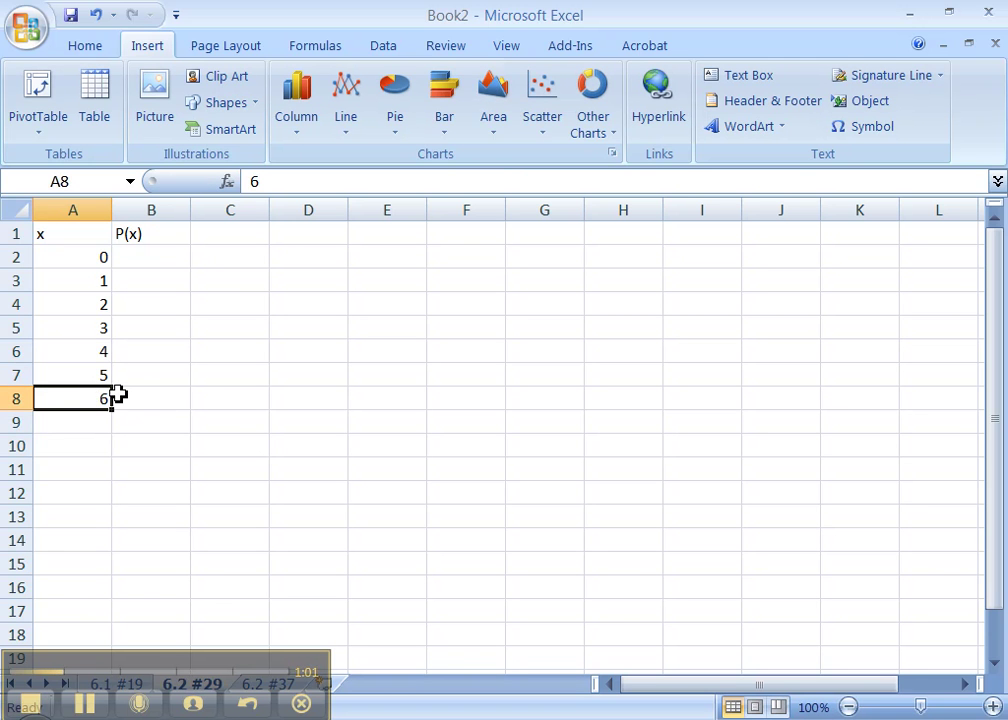
left_click(152, 261)
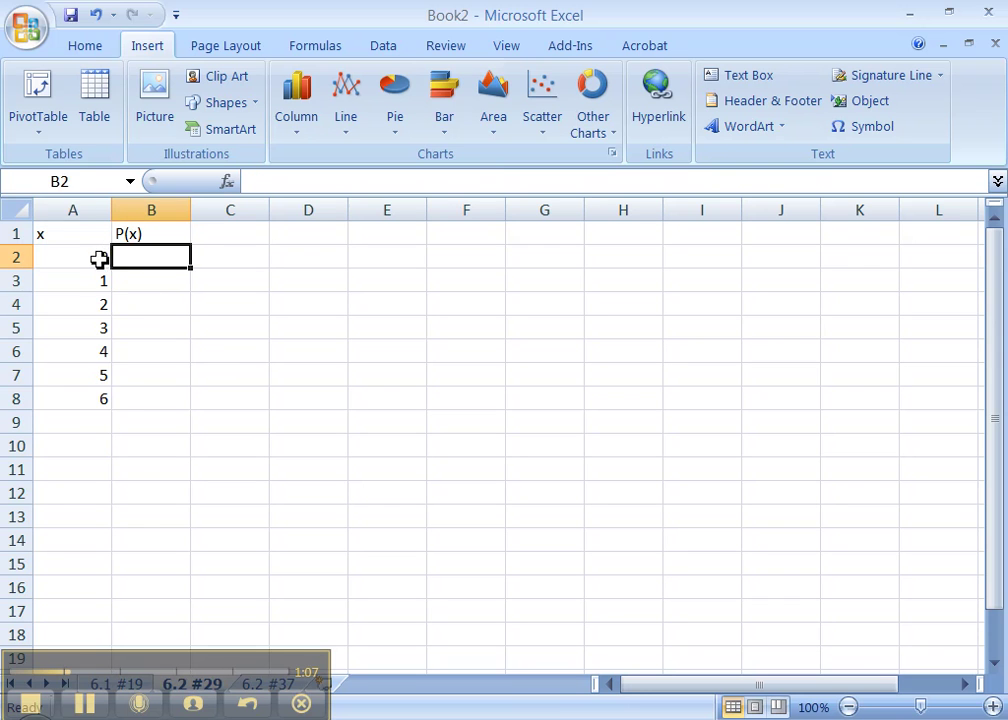
left_click_drag(97, 256, 86, 401)
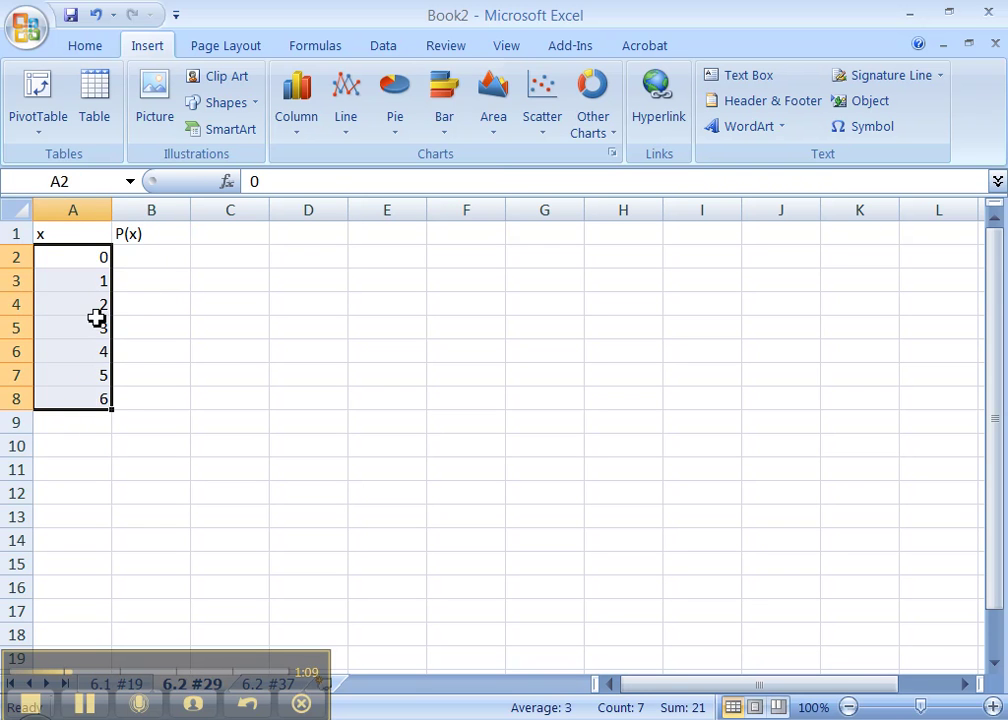
left_click(136, 257)
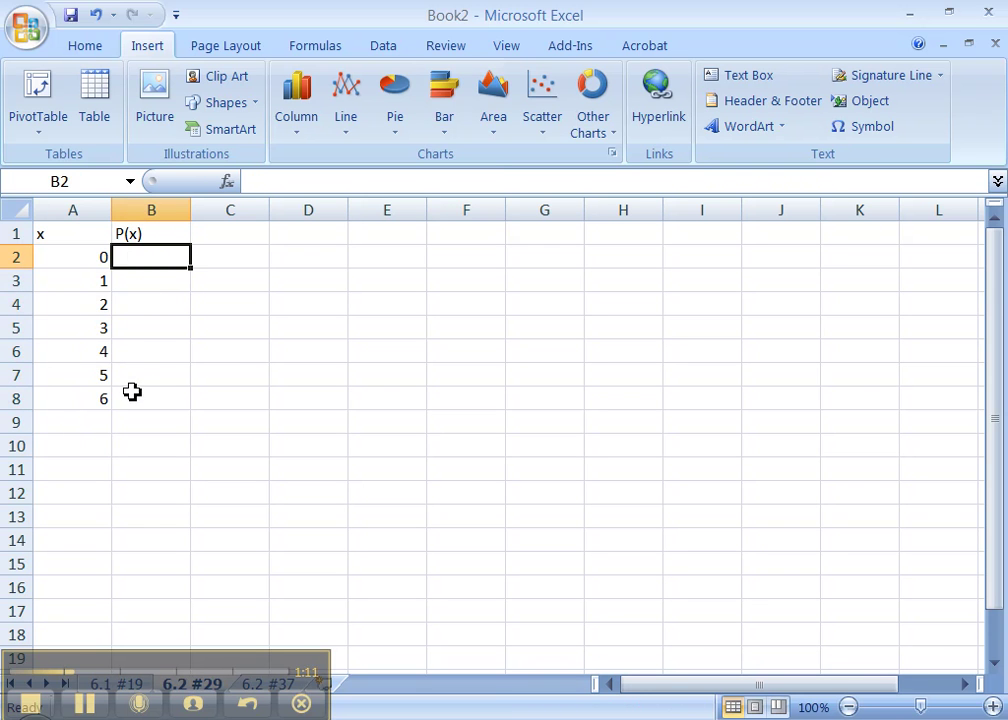
left_click(133, 397)
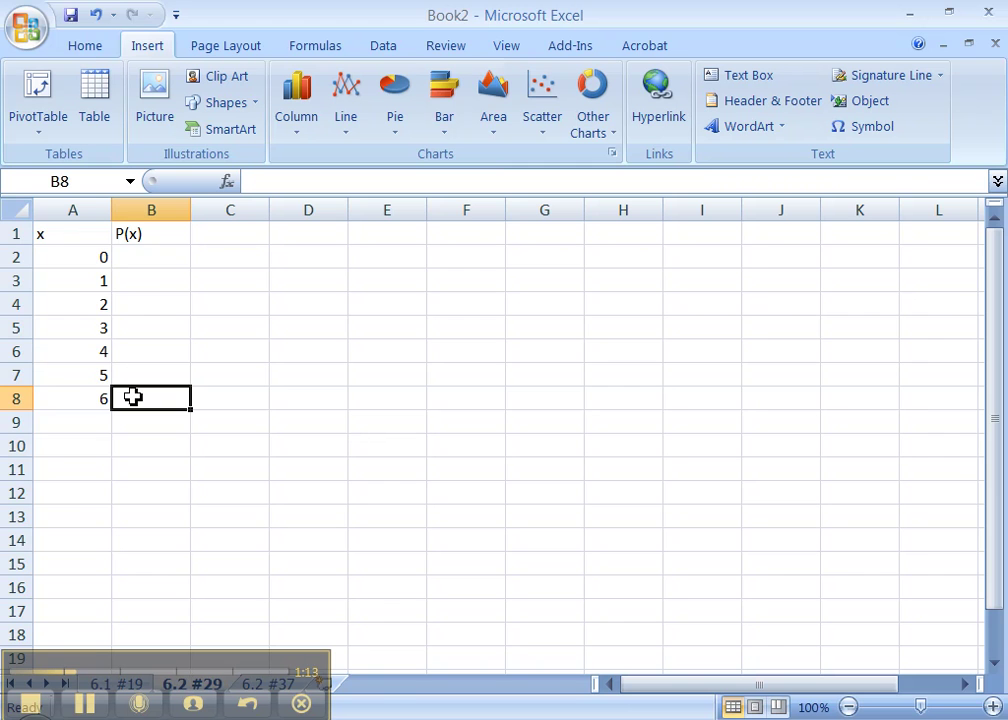
left_click(153, 259)
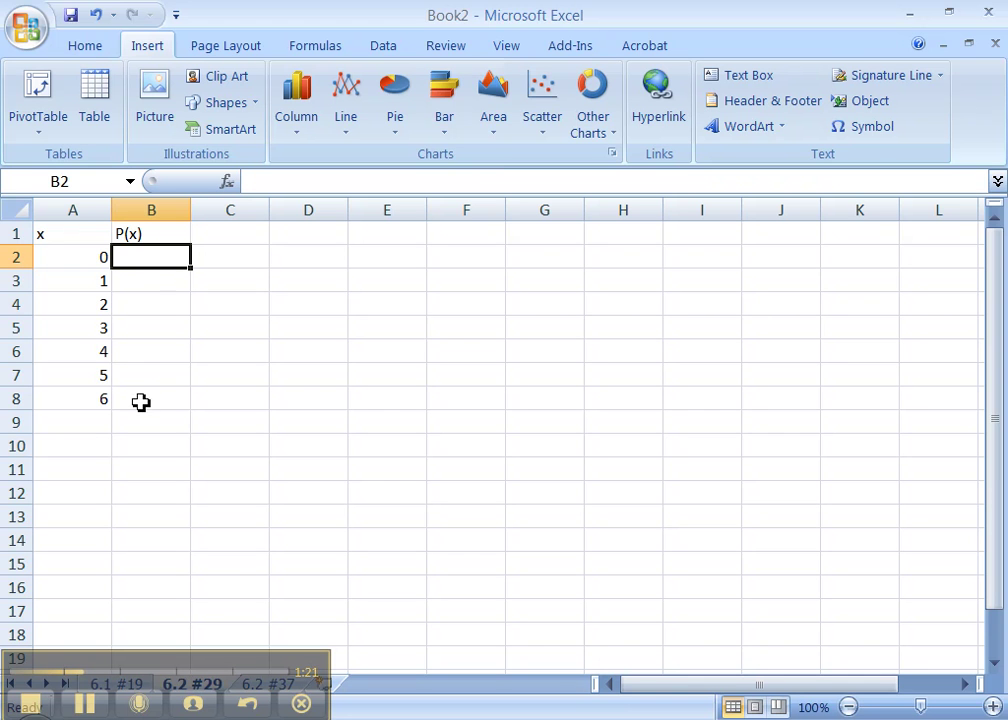
Enter =BINOMDIST(A2,6,0.3,FALSE) in B2, giving P(0) = 0.117649
type("=")
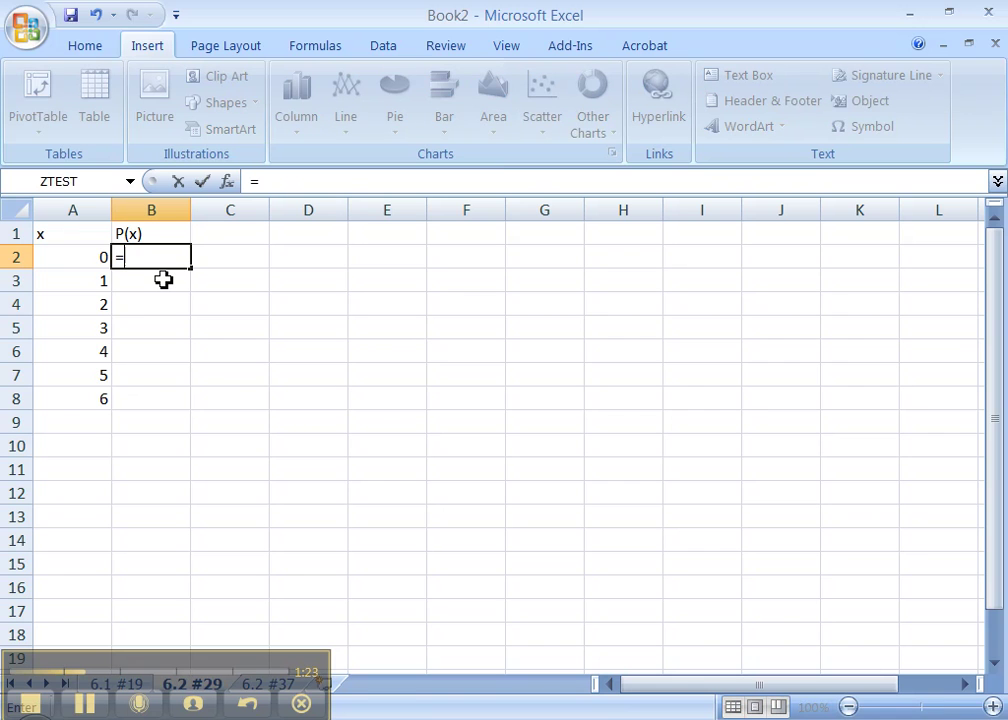
type("BI")
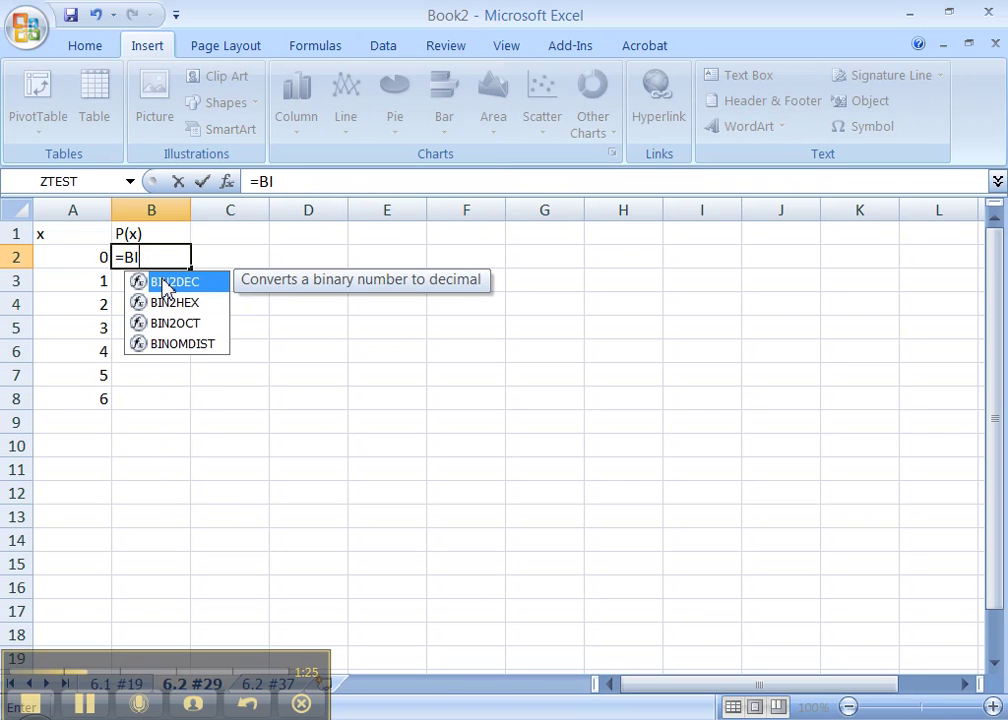
type("NOM")
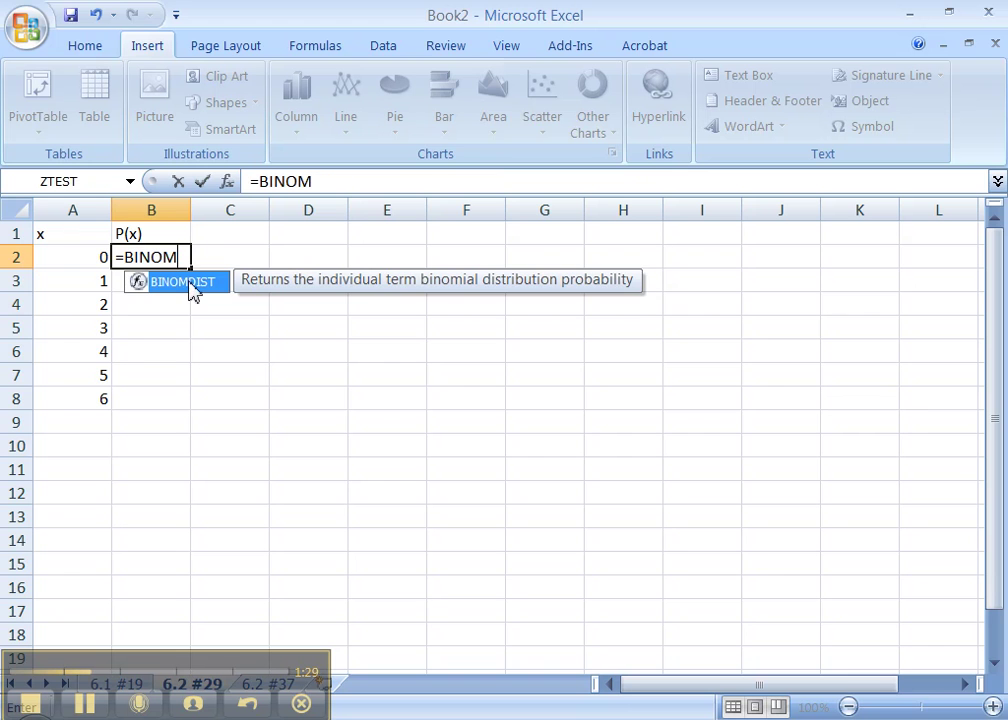
double_click(186, 285)
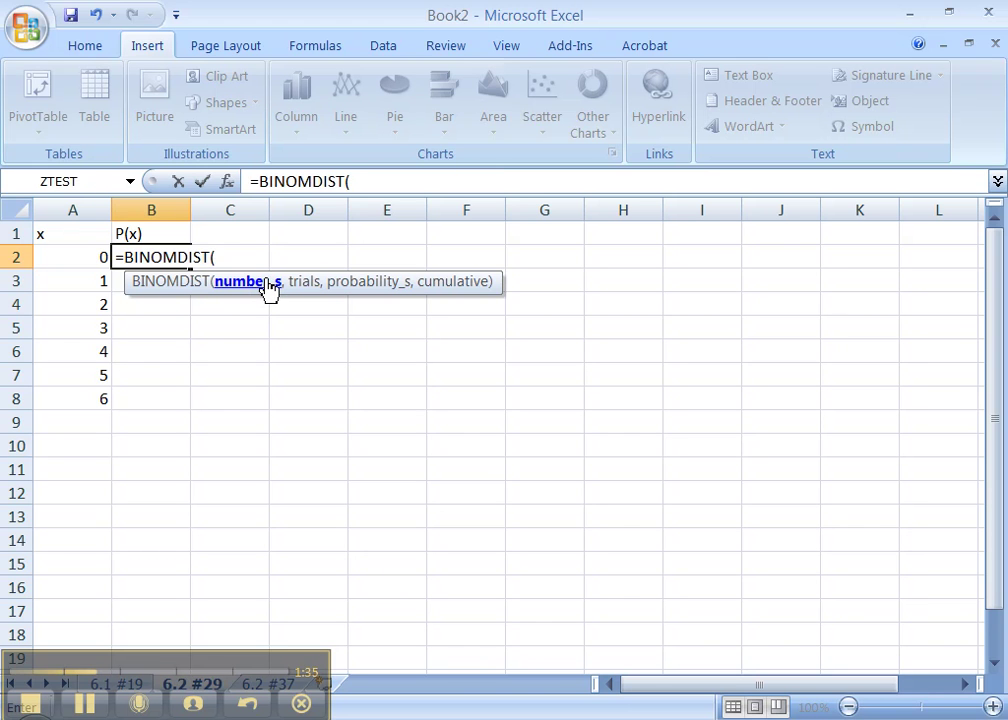
left_click(86, 259)
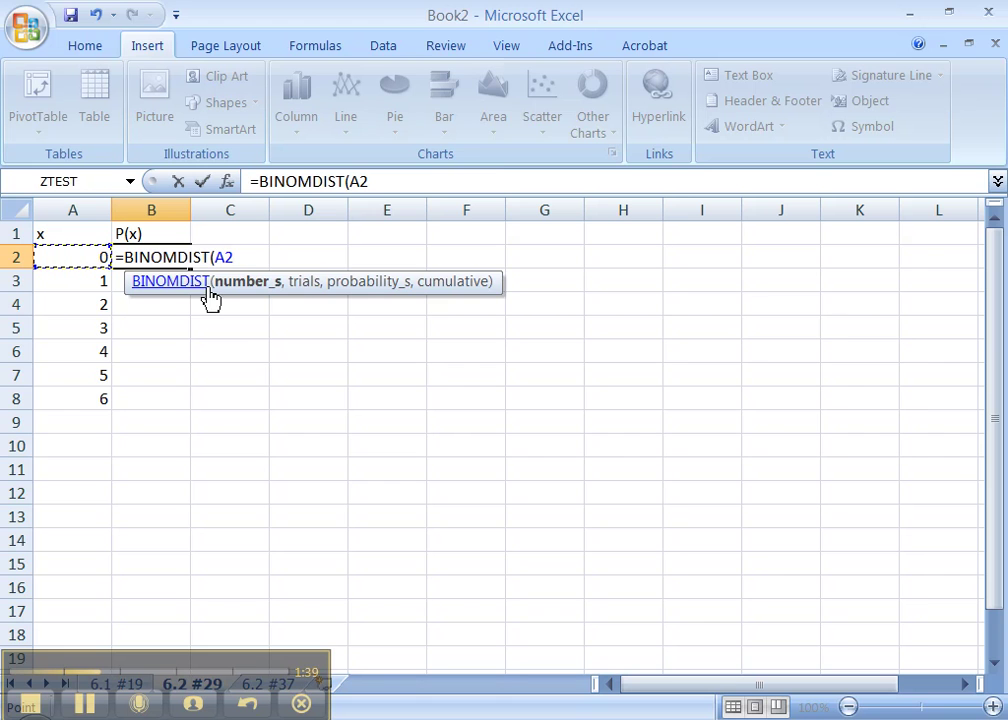
type(",")
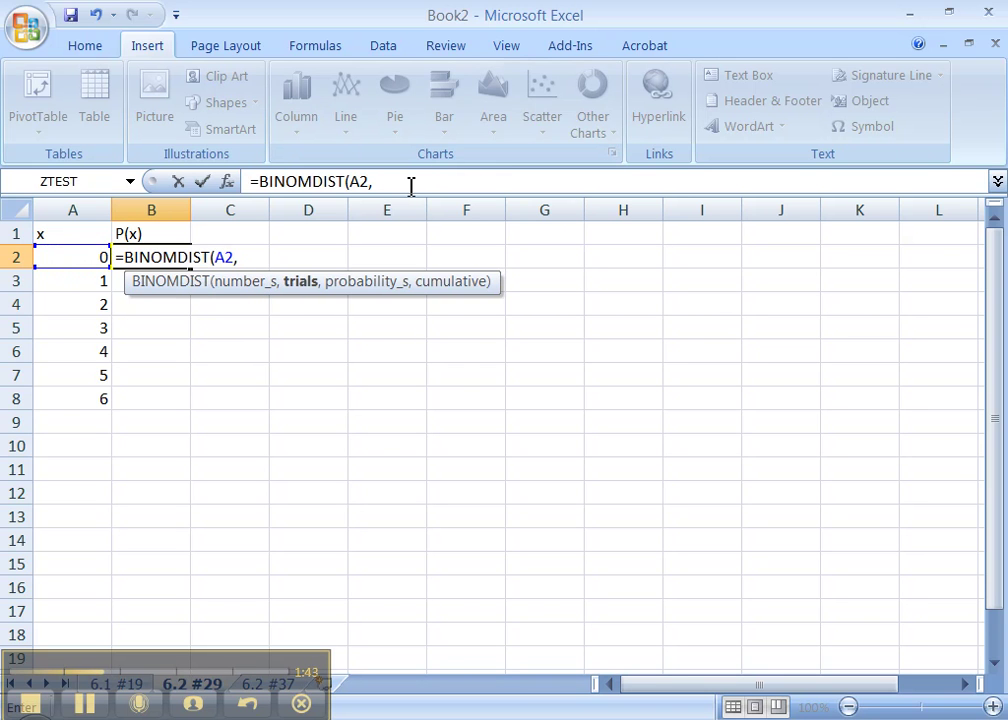
type("6,")
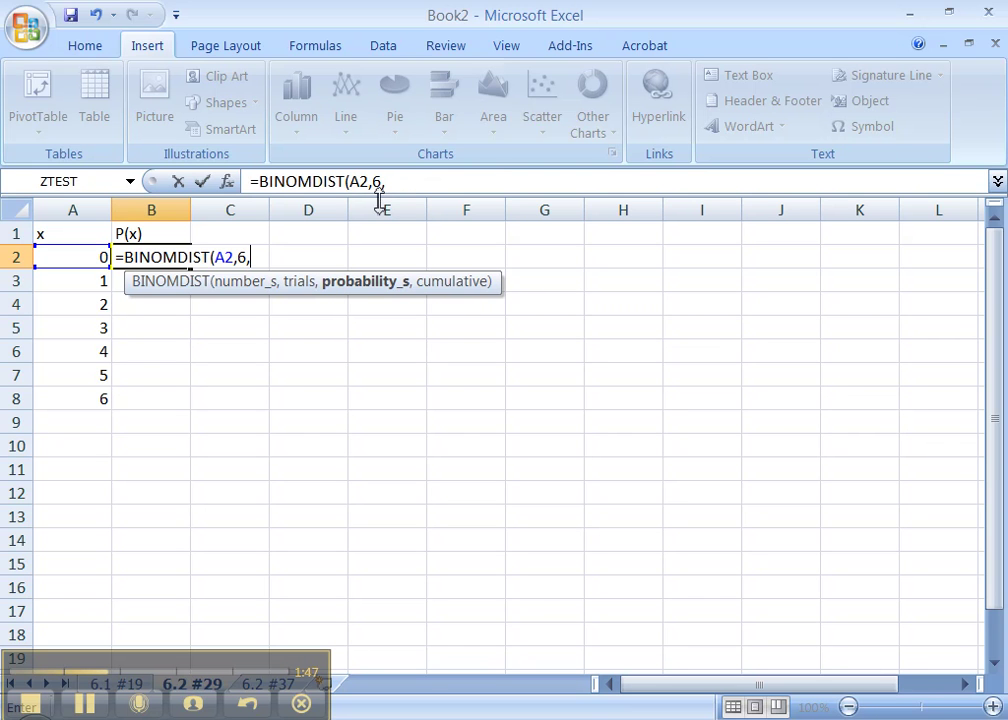
type("0.3")
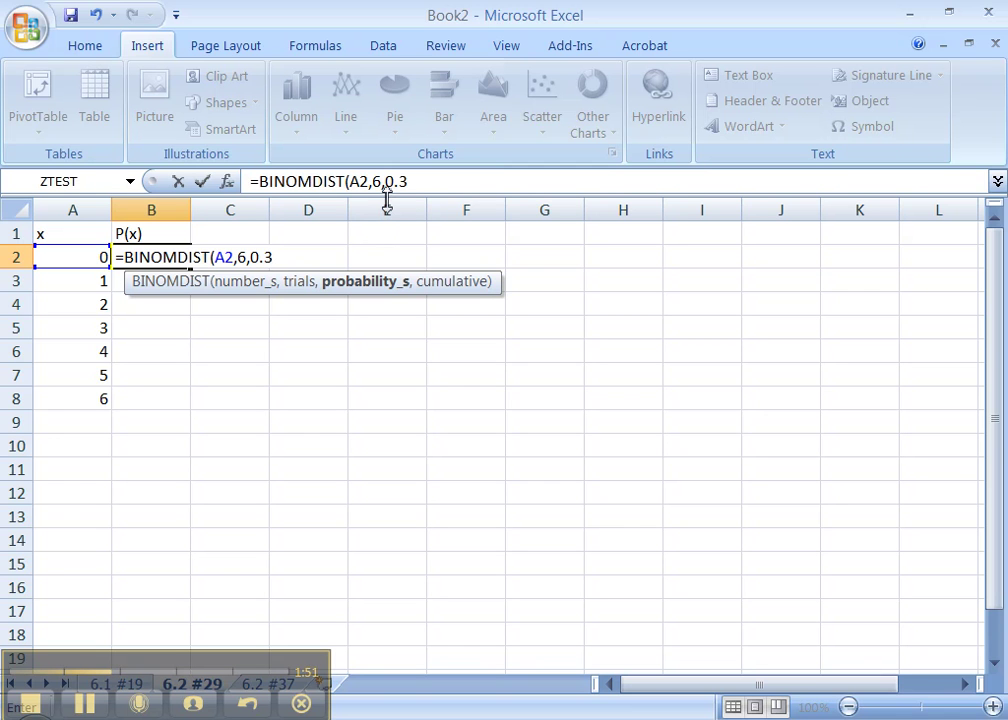
type(",")
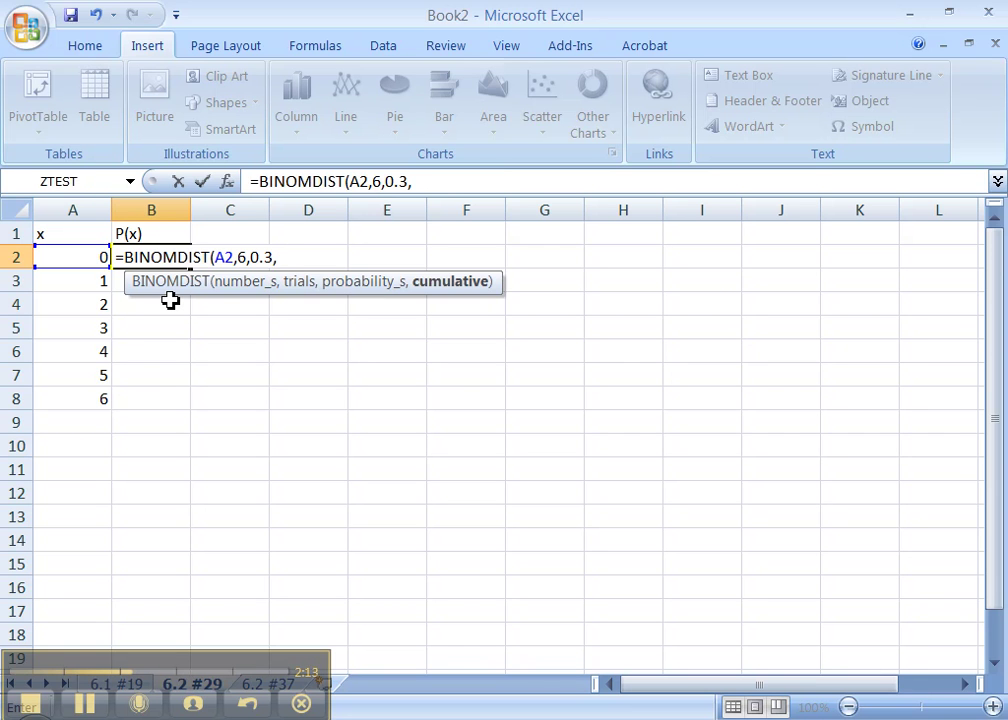
type("FALS")
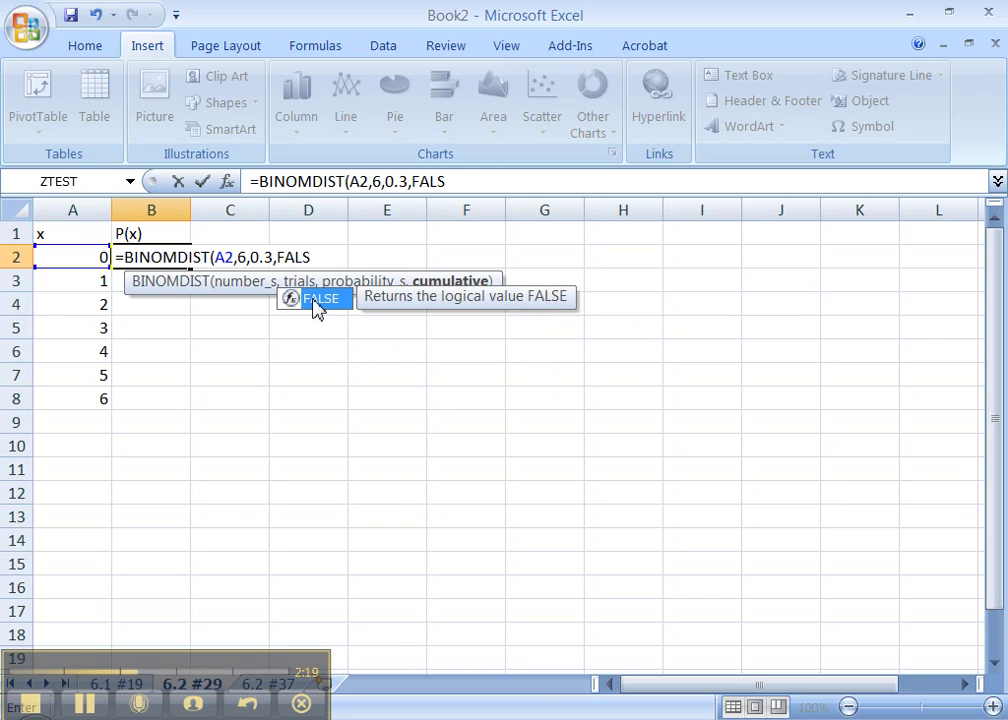
double_click(314, 302)
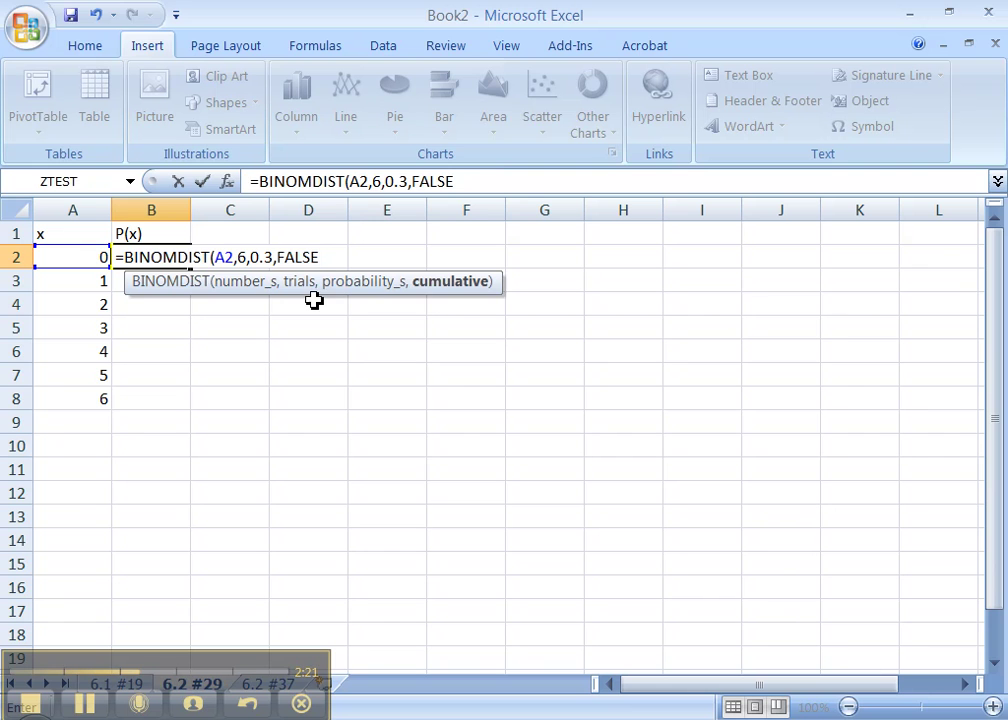
type(")")
key("Return")
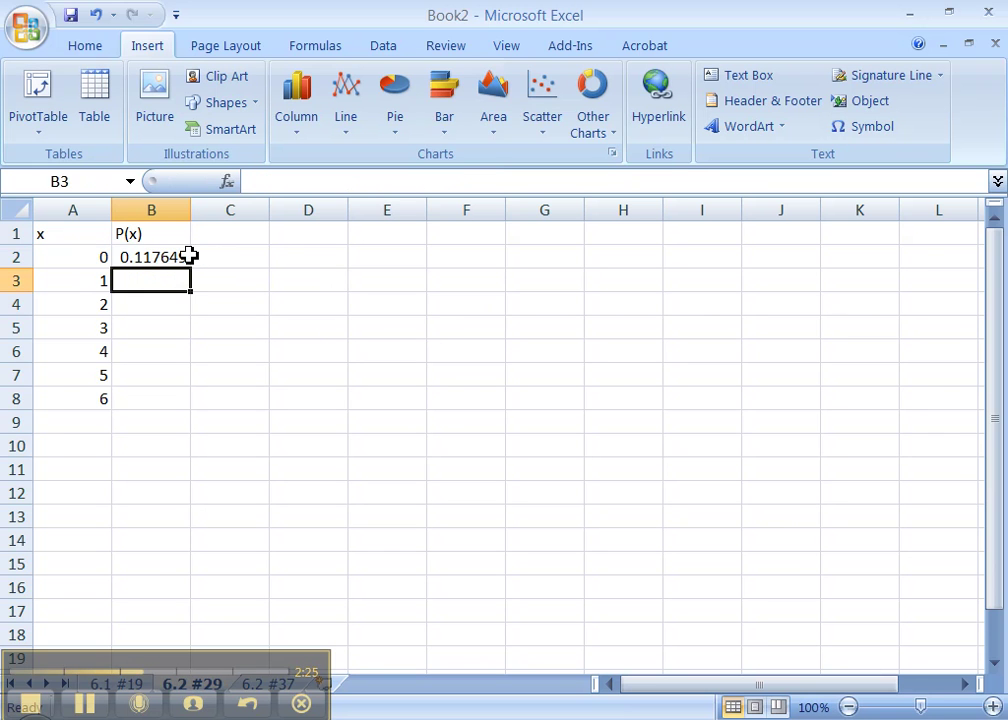
left_click(168, 259)
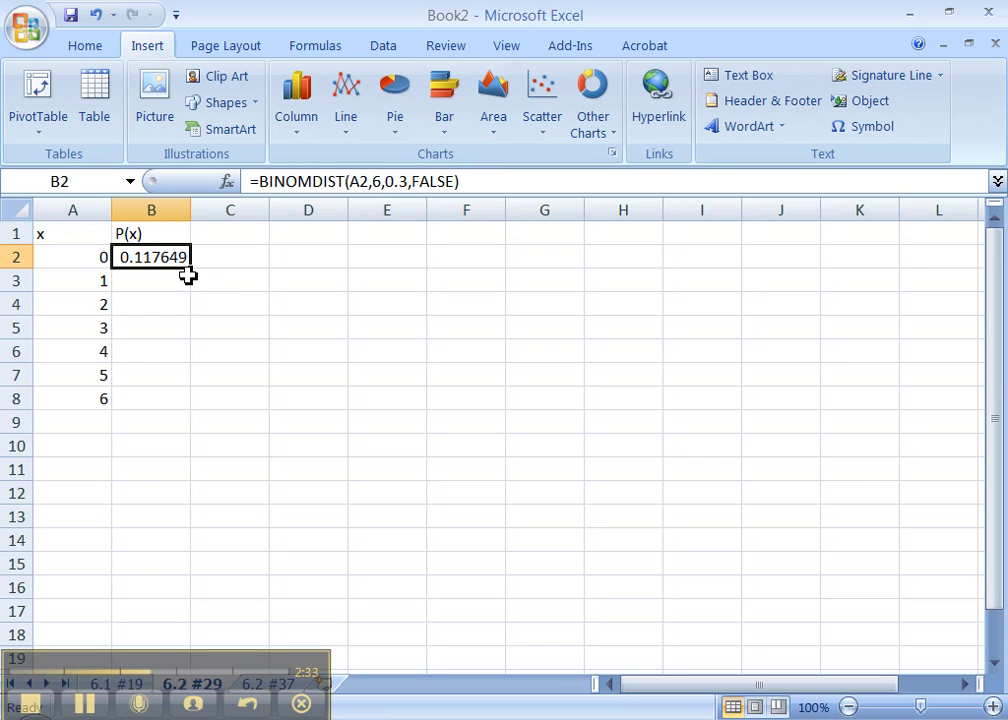
Fill the BINOMDIST formula down B2:B8 to get P(x) for x = 0 through 6
left_click_drag(191, 272, 181, 404)
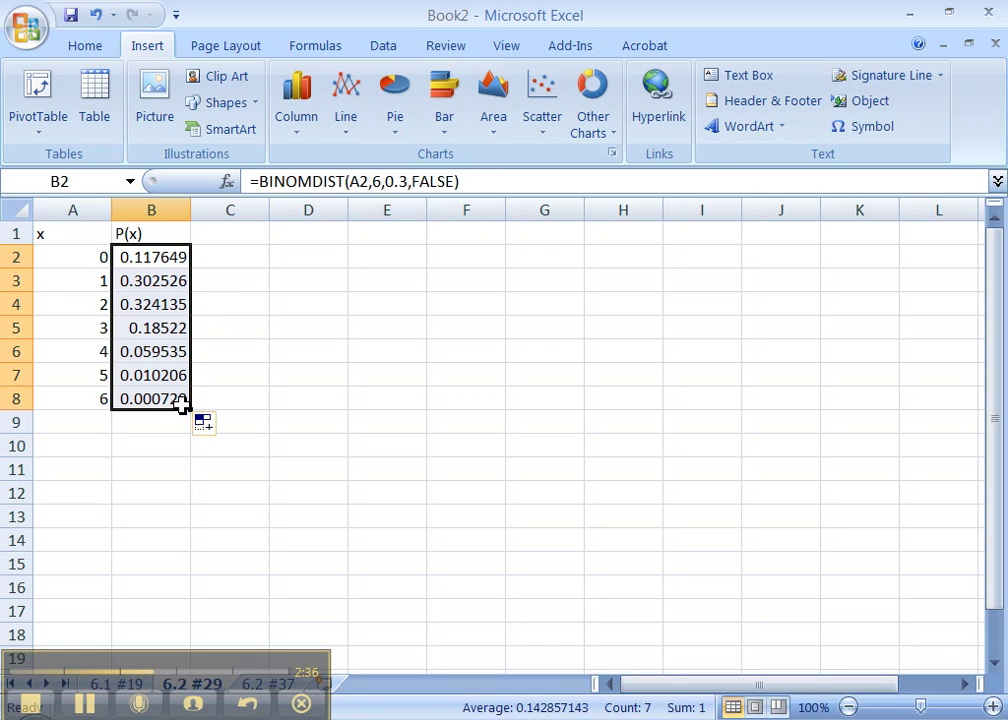
left_click(124, 422)
left_click_drag(140, 398, 70, 265)
left_click(97, 444)
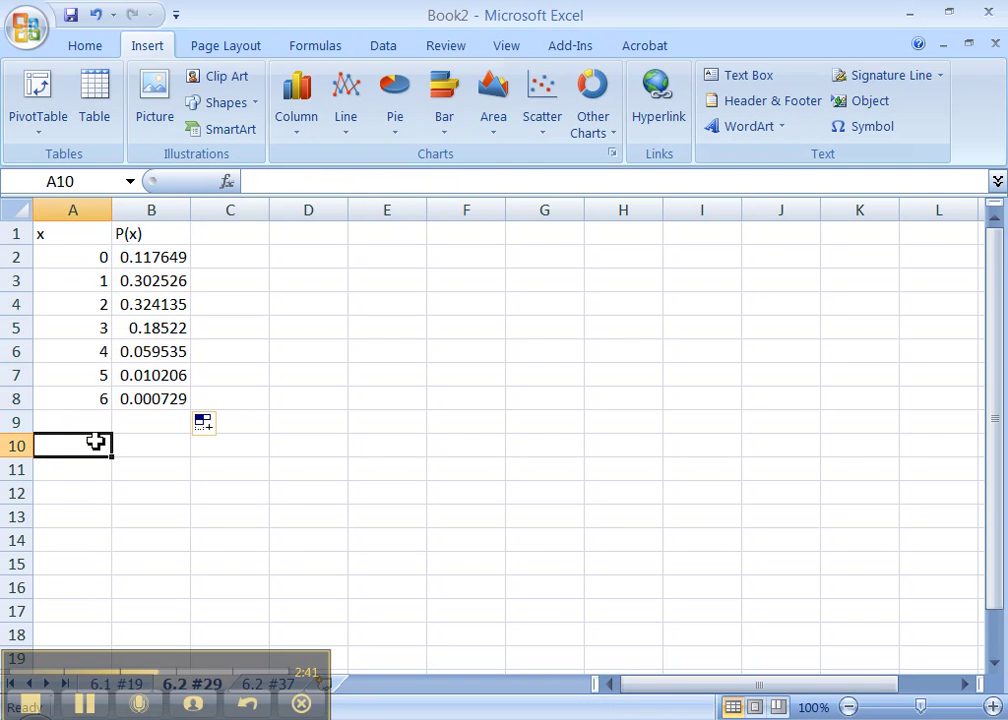
left_click(128, 428)
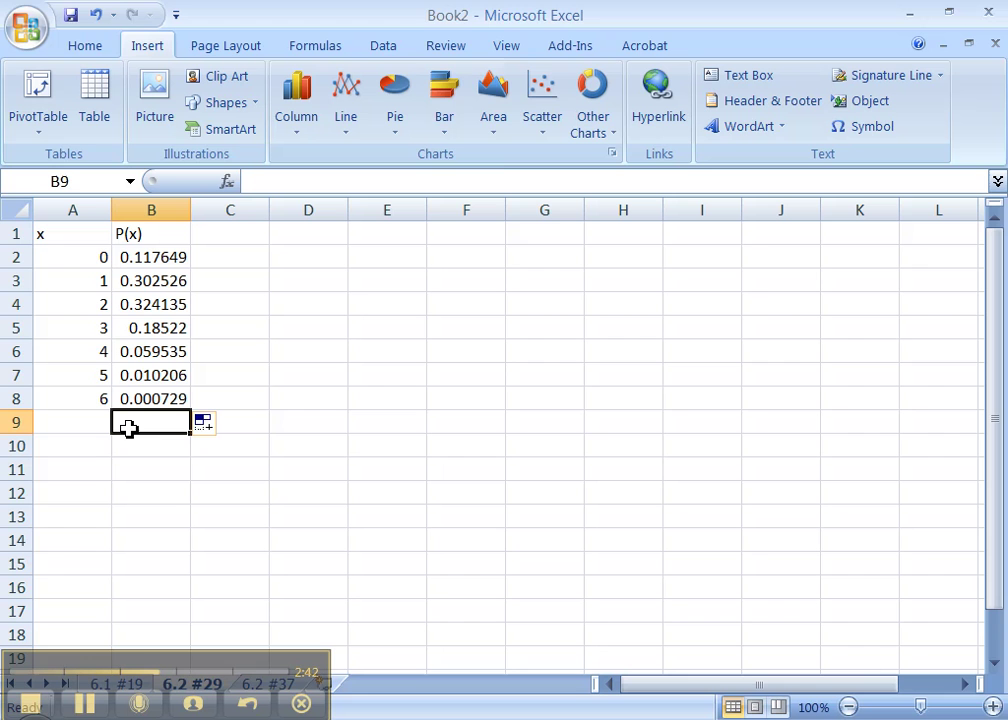
Verify the P(x) formulas for x = 2, 3 and 4, select the headings, then return to the e-book
left_click(162, 351)
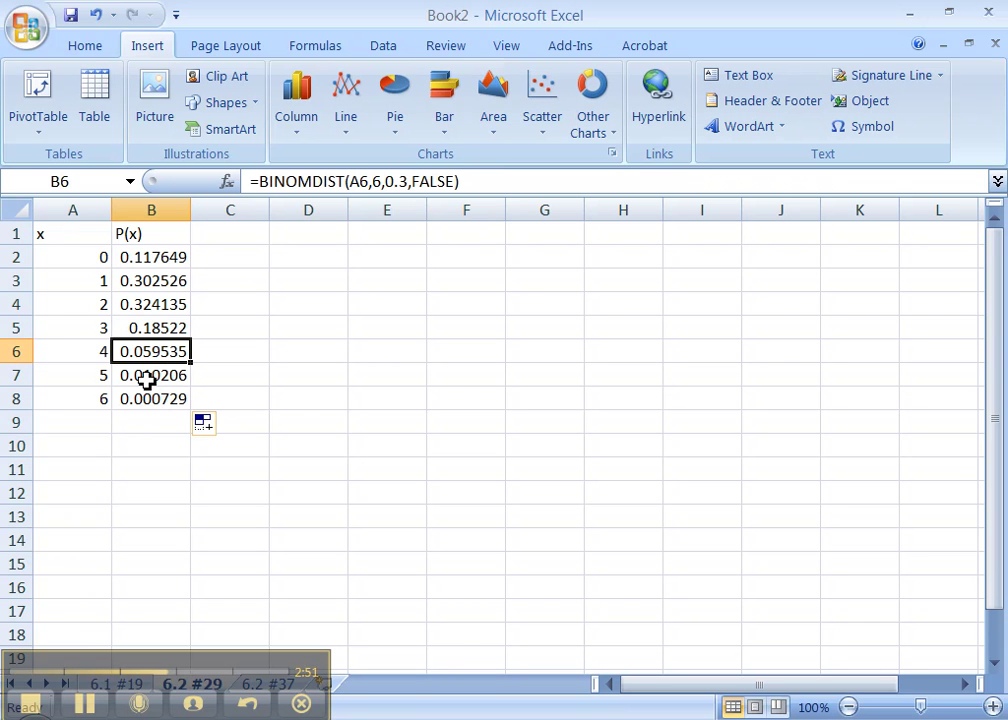
left_click_drag(90, 347, 173, 351)
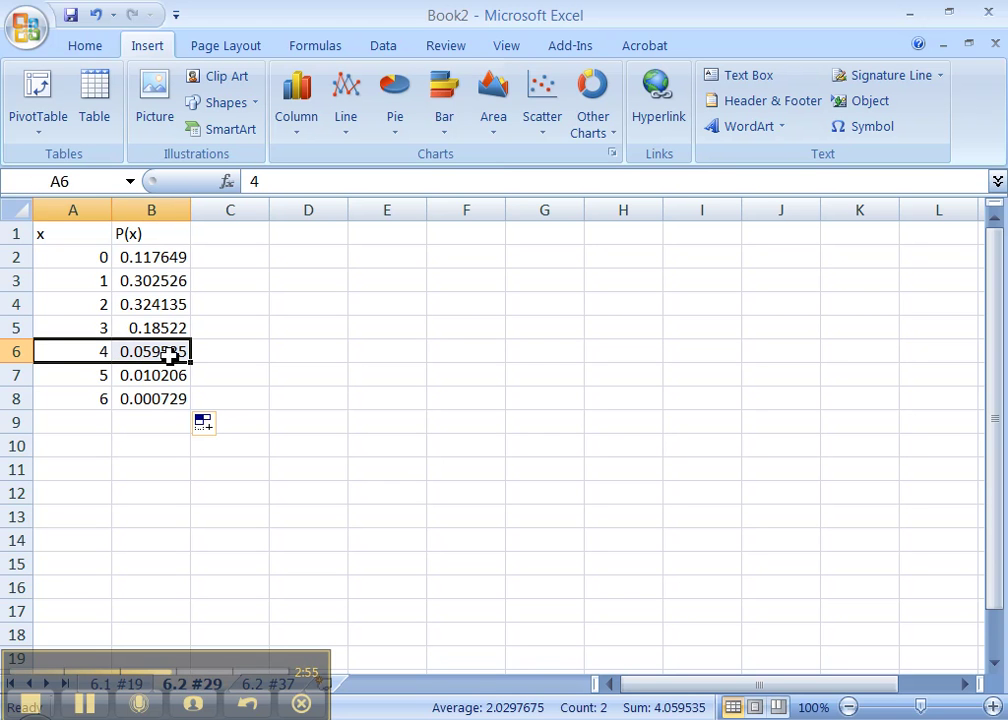
left_click(178, 351)
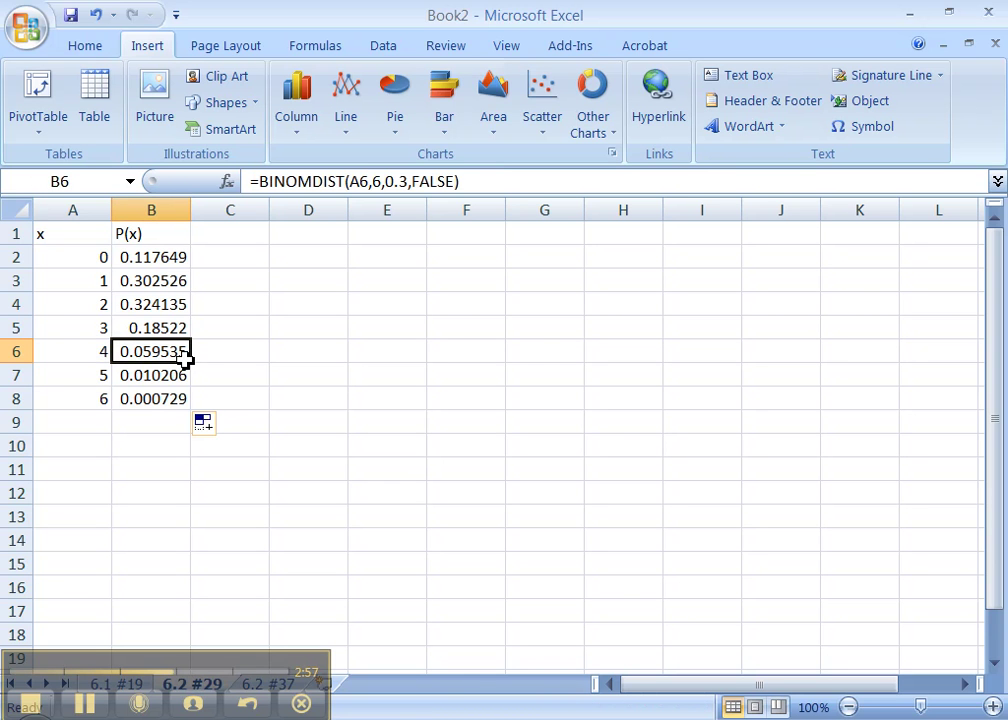
left_click(83, 302)
left_click(151, 307)
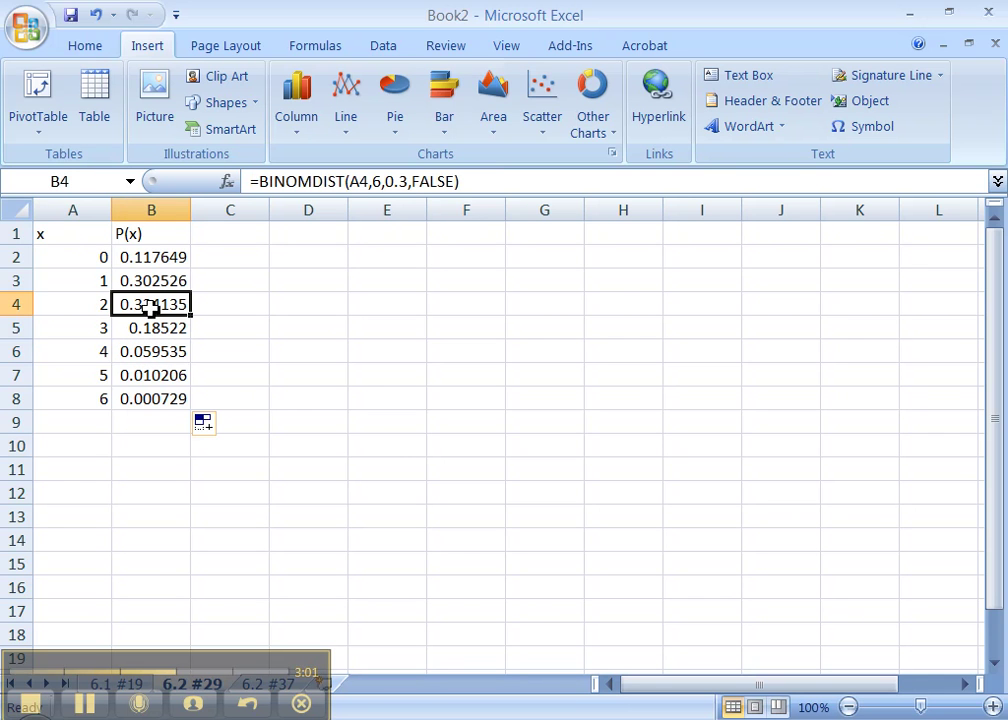
left_click(143, 447)
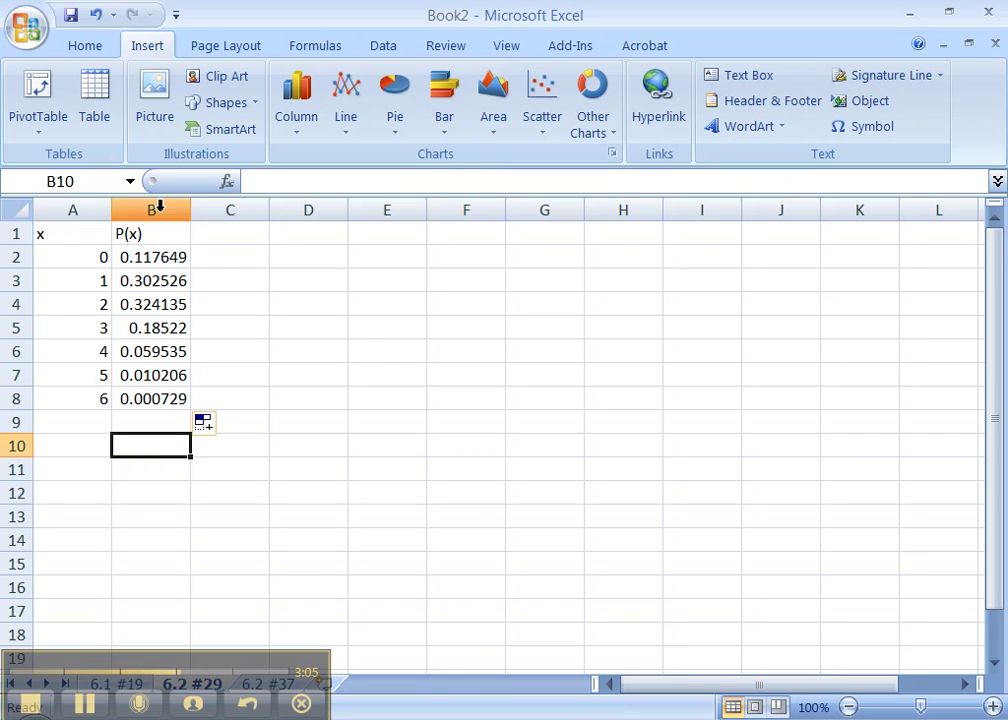
left_click_drag(142, 232, 73, 240)
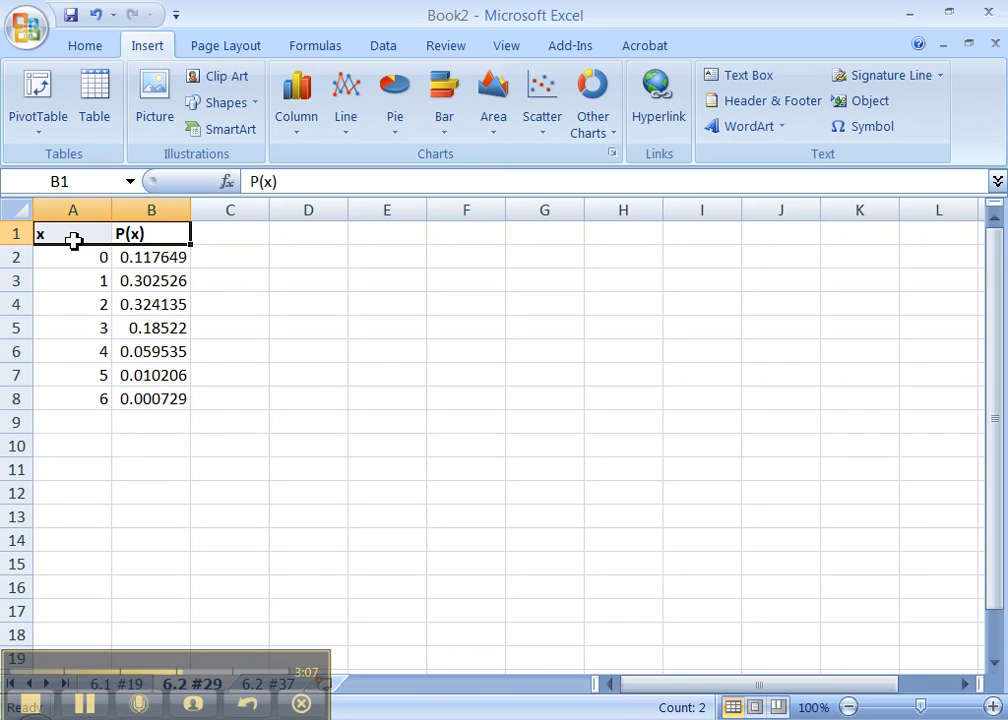
left_click(118, 325)
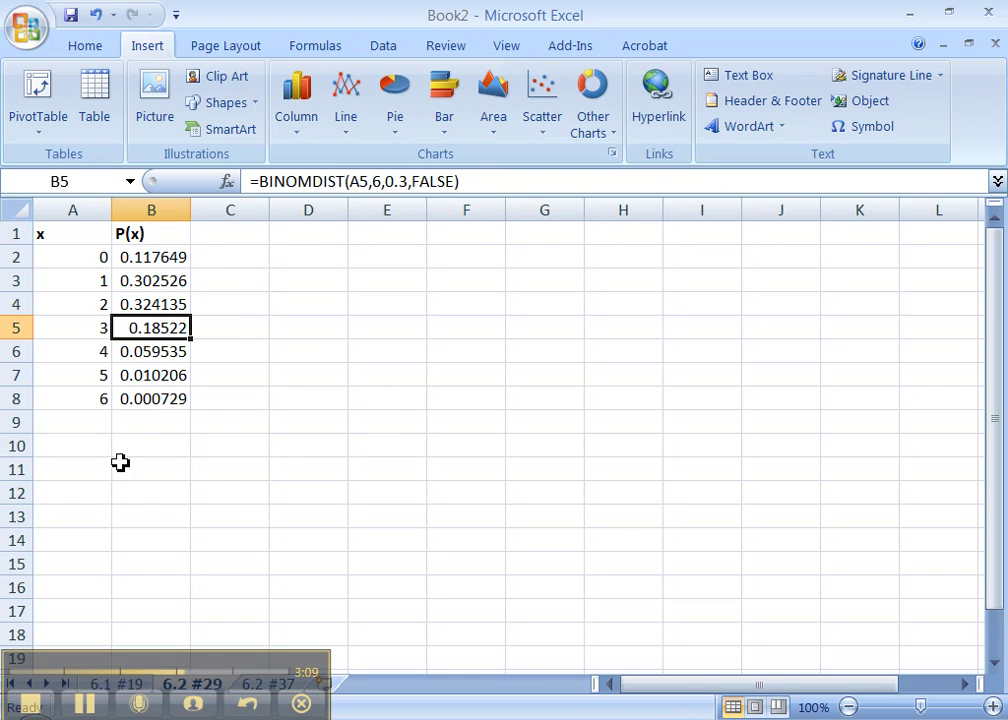
key("alt+Tab")
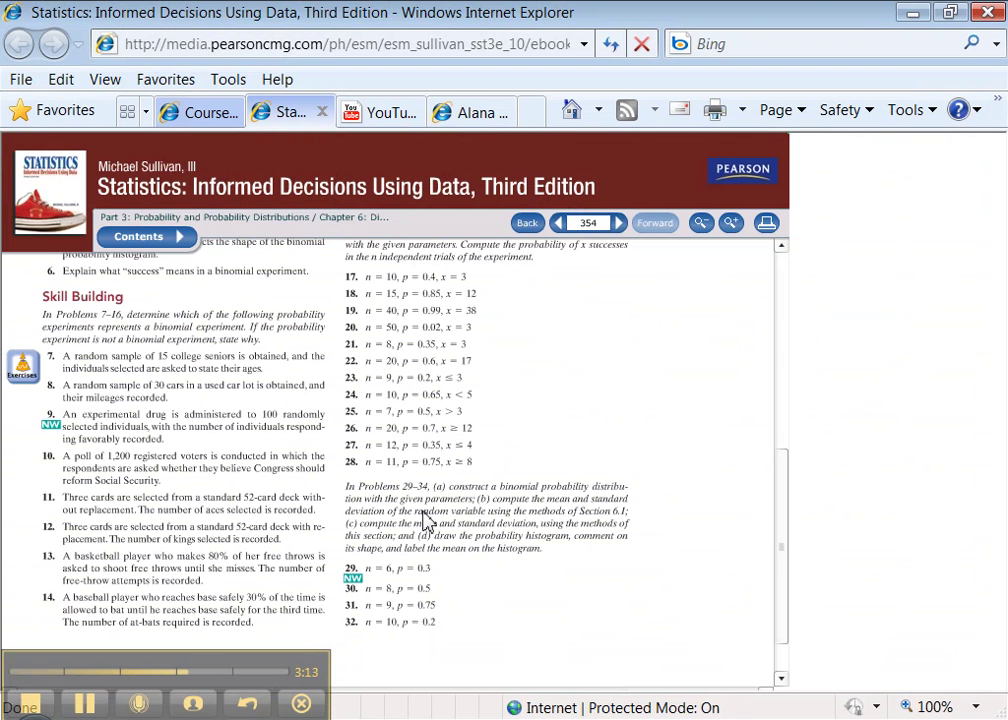
Label row 9 Sum and enter =SUM(B2:B8) in B9, which totals 1
key("alt+Tab")
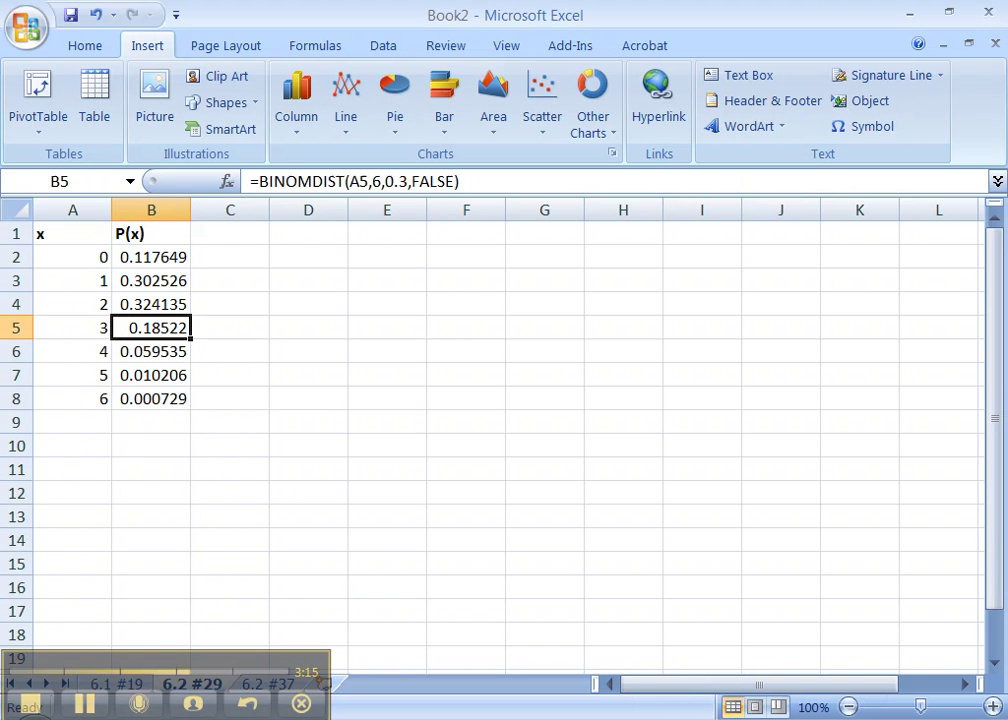
left_click(139, 426)
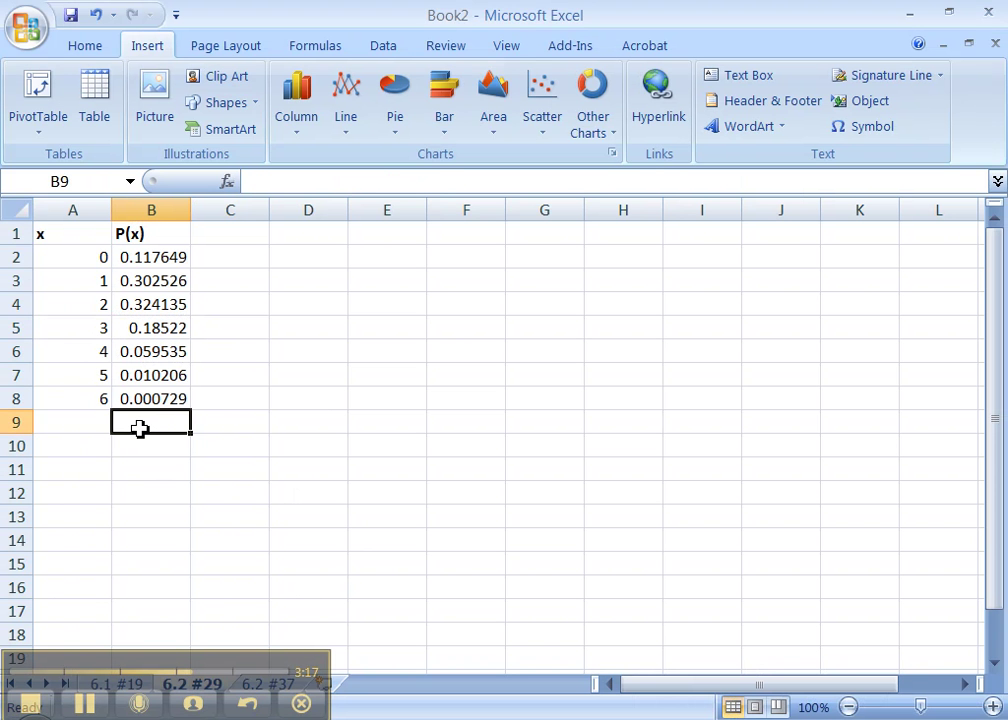
key("Left")
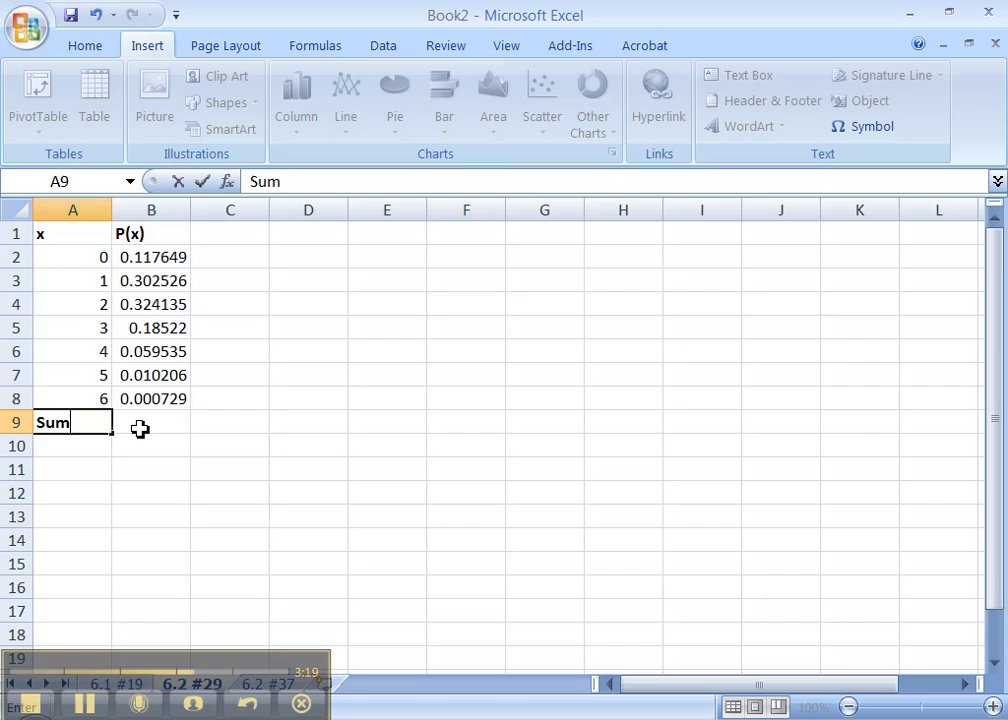
left_click(140, 428)
type("=sum")
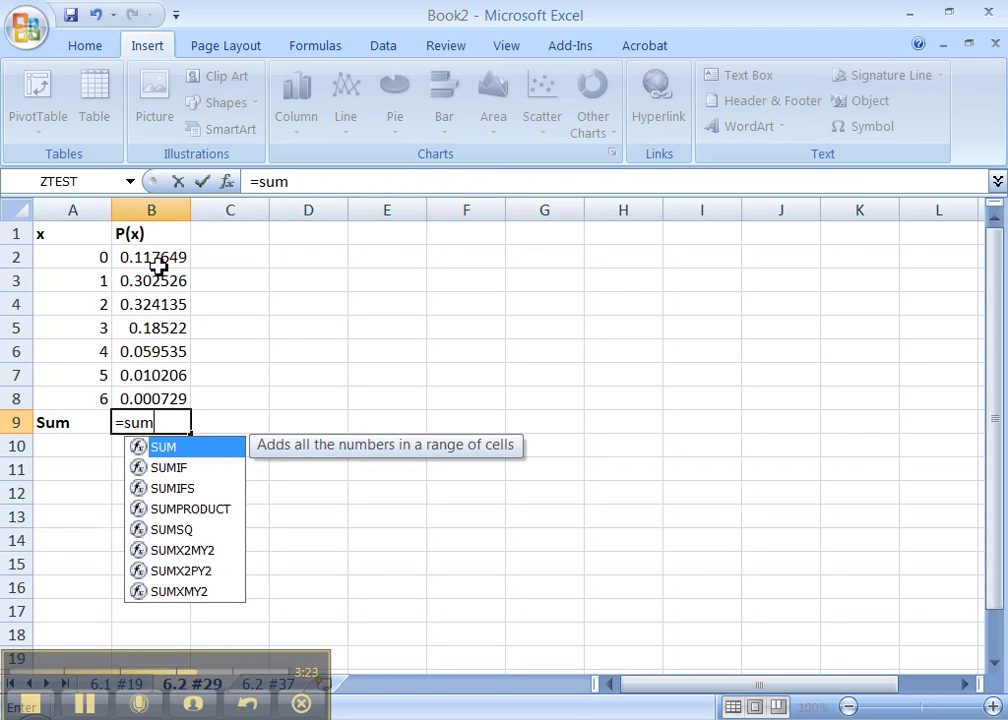
left_click_drag(158, 262, 142, 398)
left_click(148, 423)
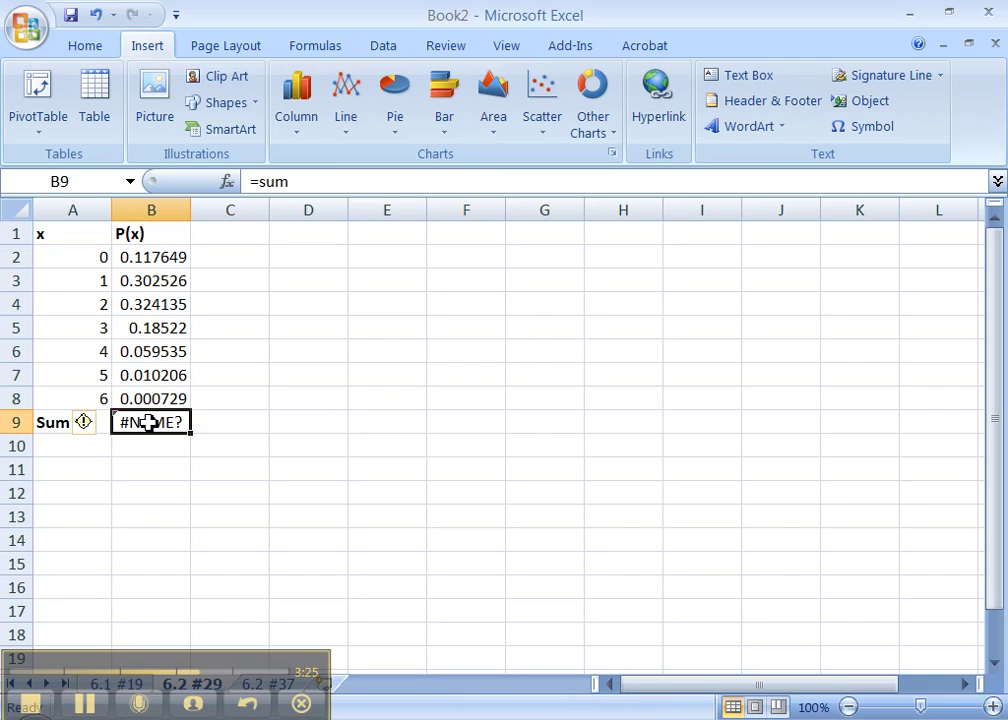
type("=SUM(")
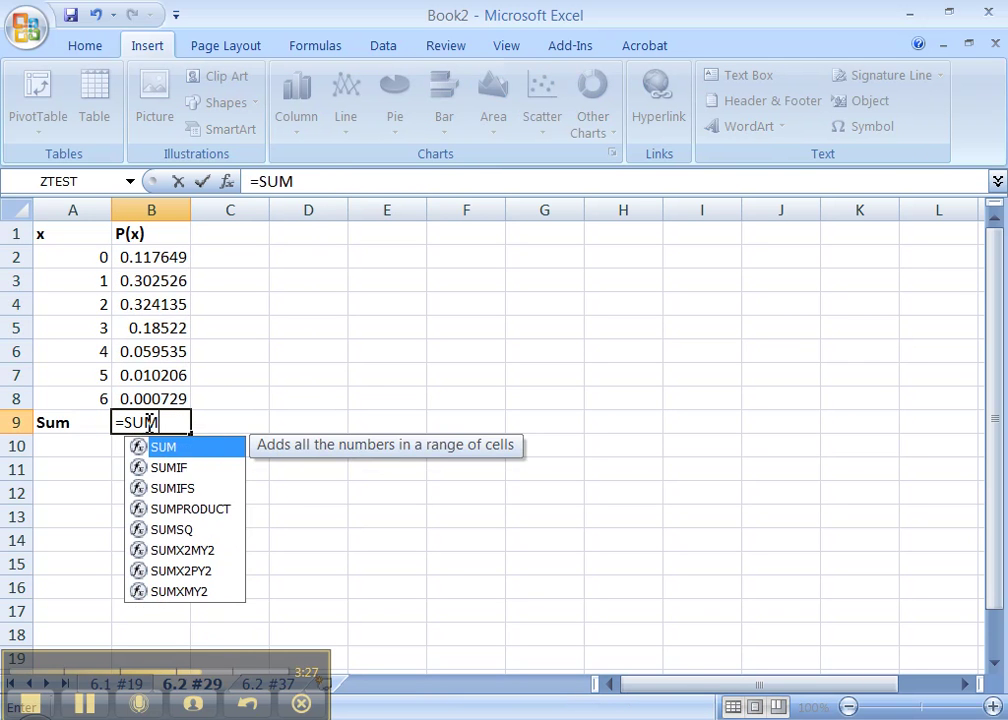
left_click_drag(170, 260, 162, 391)
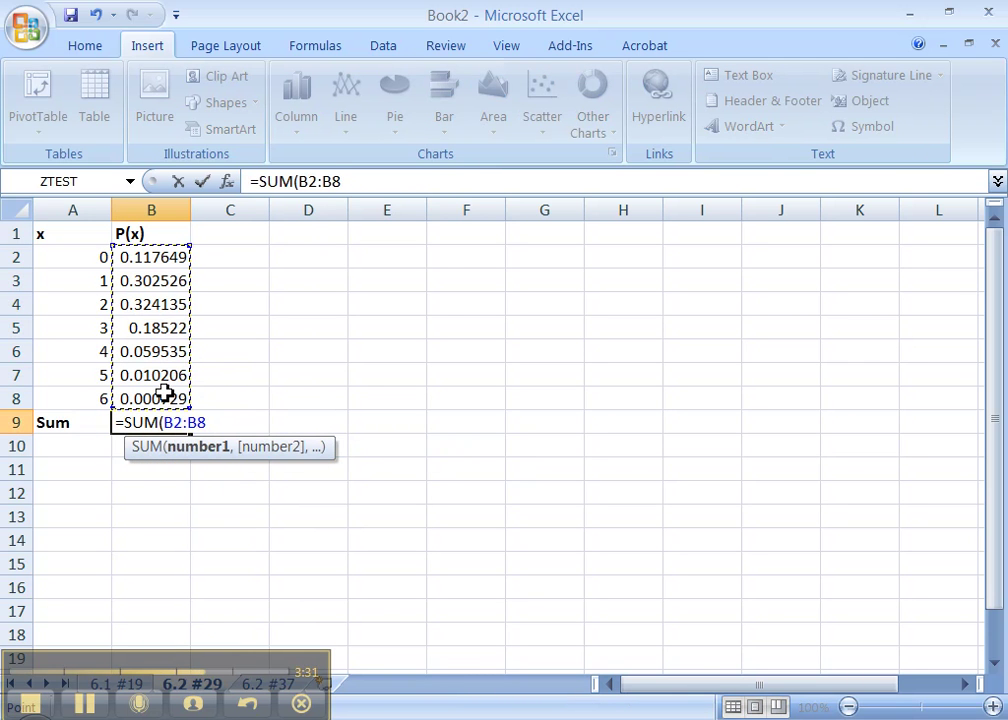
key("Return")
left_click(162, 421)
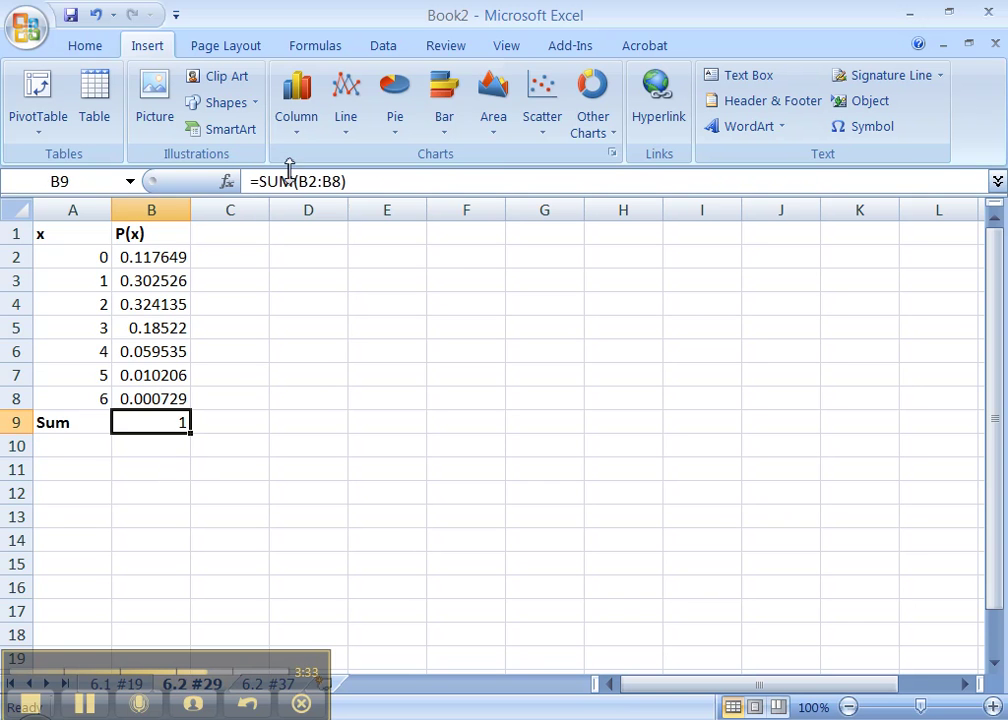
left_click(233, 231)
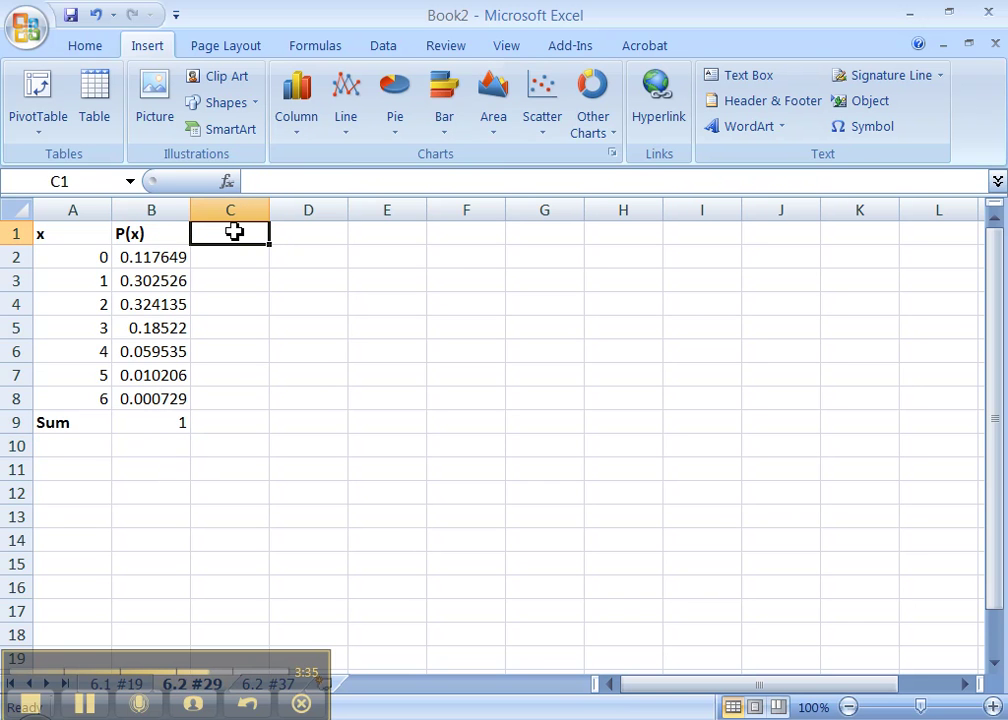
Add an x*P(x) column with =A2*B2 filled down C2:C8
type("x*P")
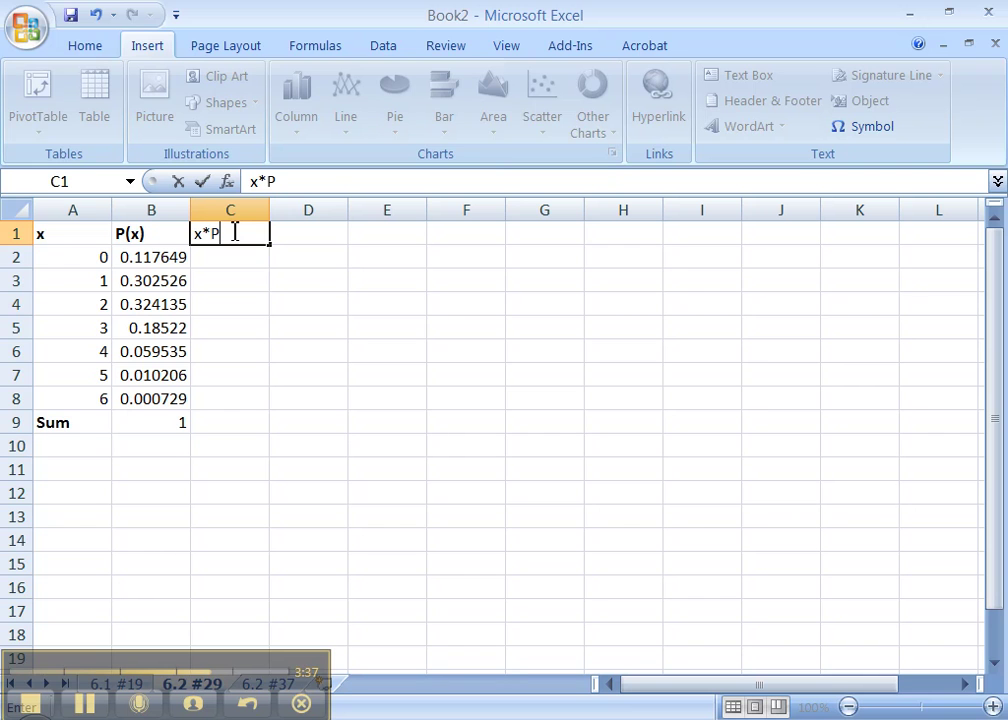
type("(x)")
key("Return")
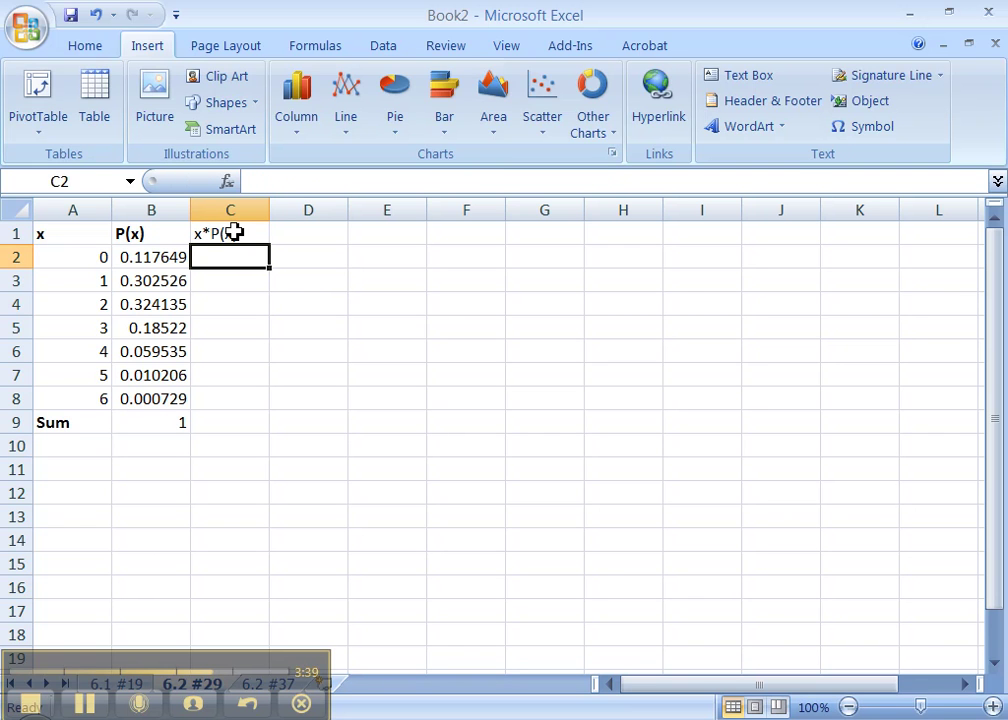
type("=")
left_click(77, 255)
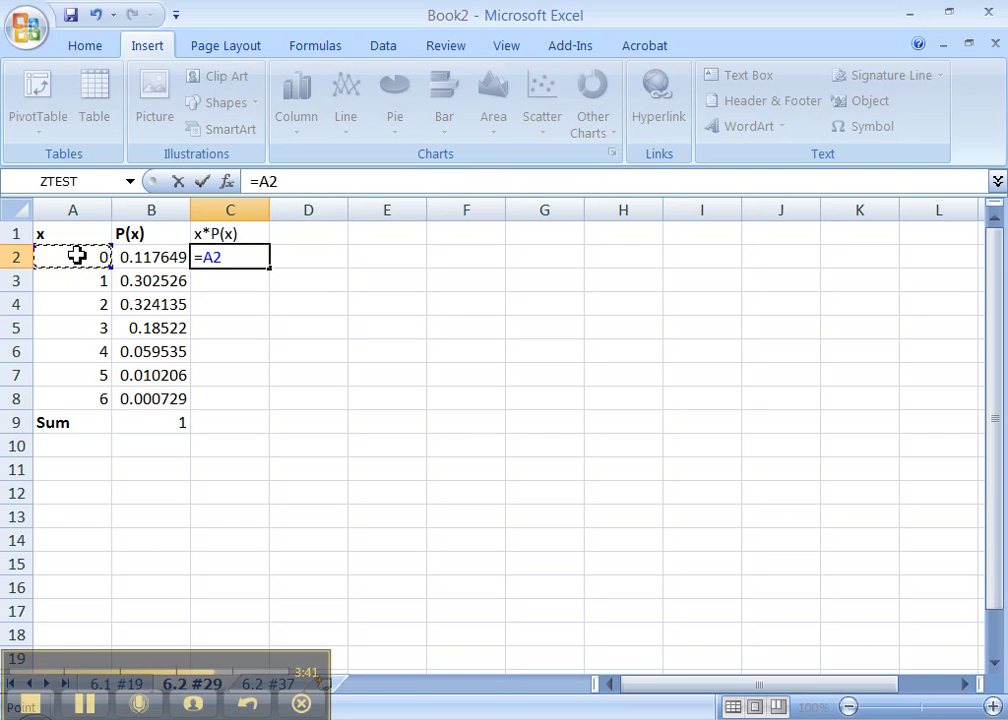
type("*")
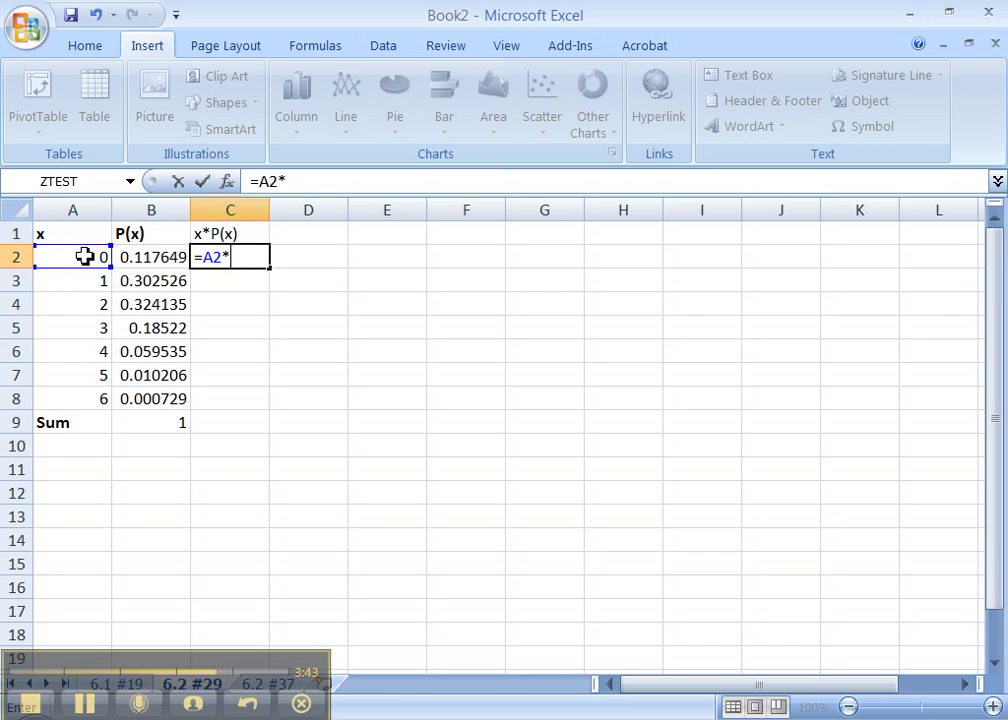
left_click(127, 256)
key("Return")
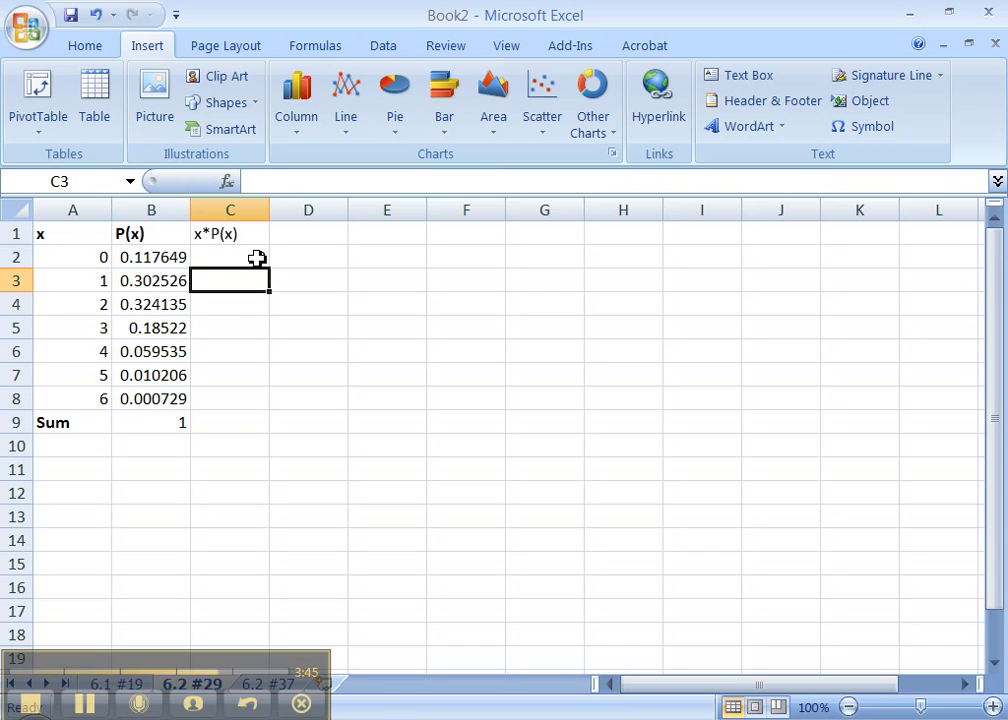
left_click(257, 258)
left_click_drag(271, 272, 266, 402)
Head column D with (x-$Mean)^2*P(x) and autofit its width
left_click(304, 240)
type("(")
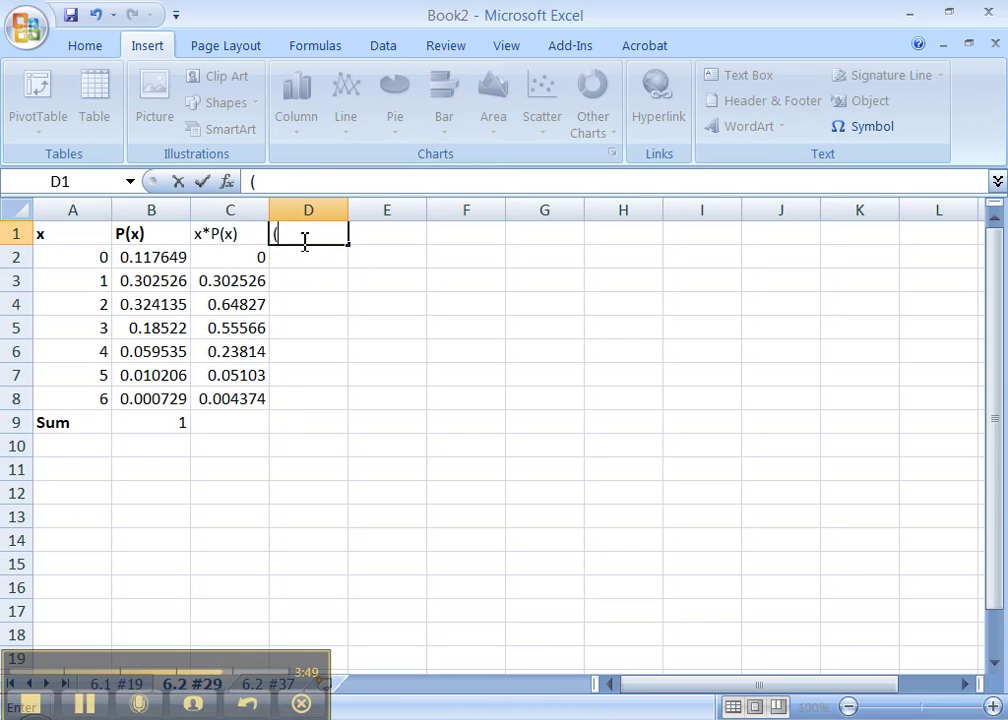
type("x-$Mean")
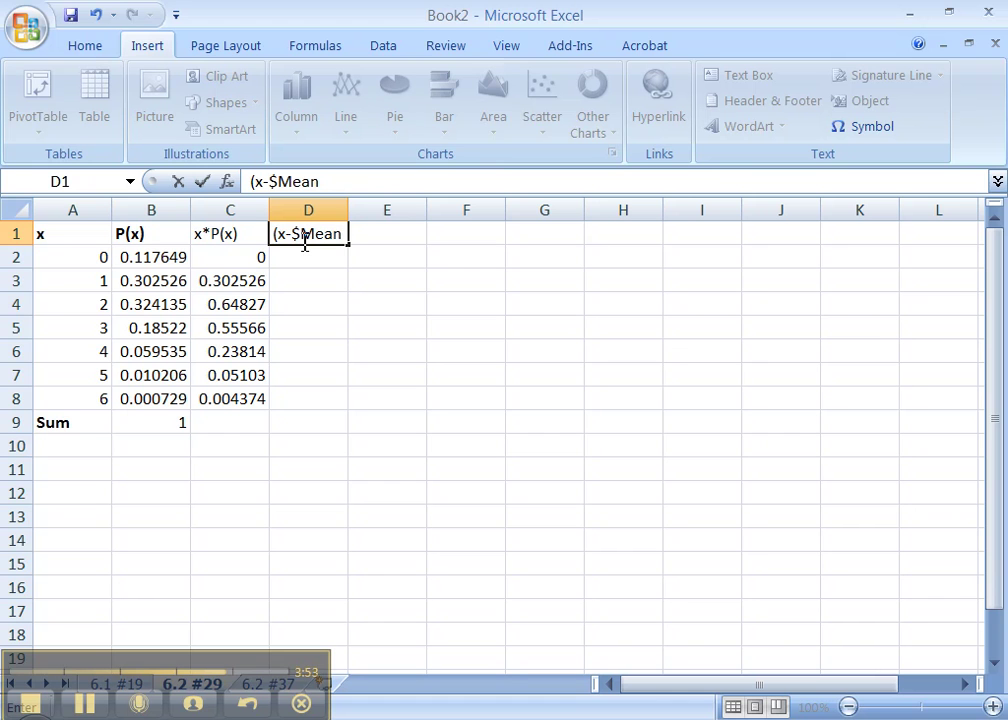
type(")^2*P(x")
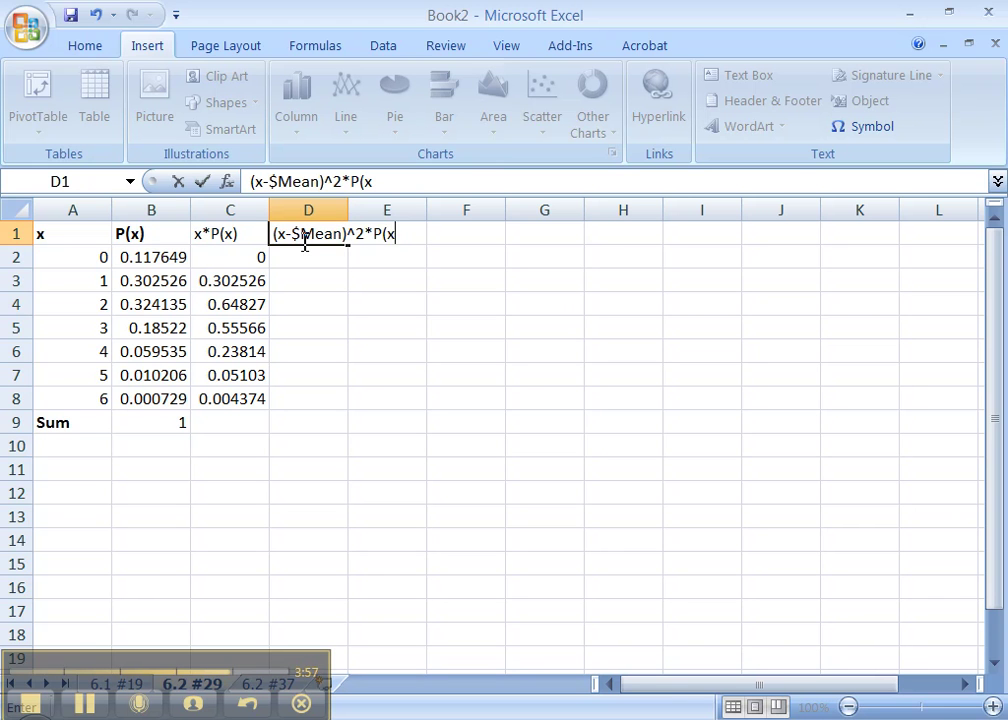
key("Return")
double_click(348, 210)
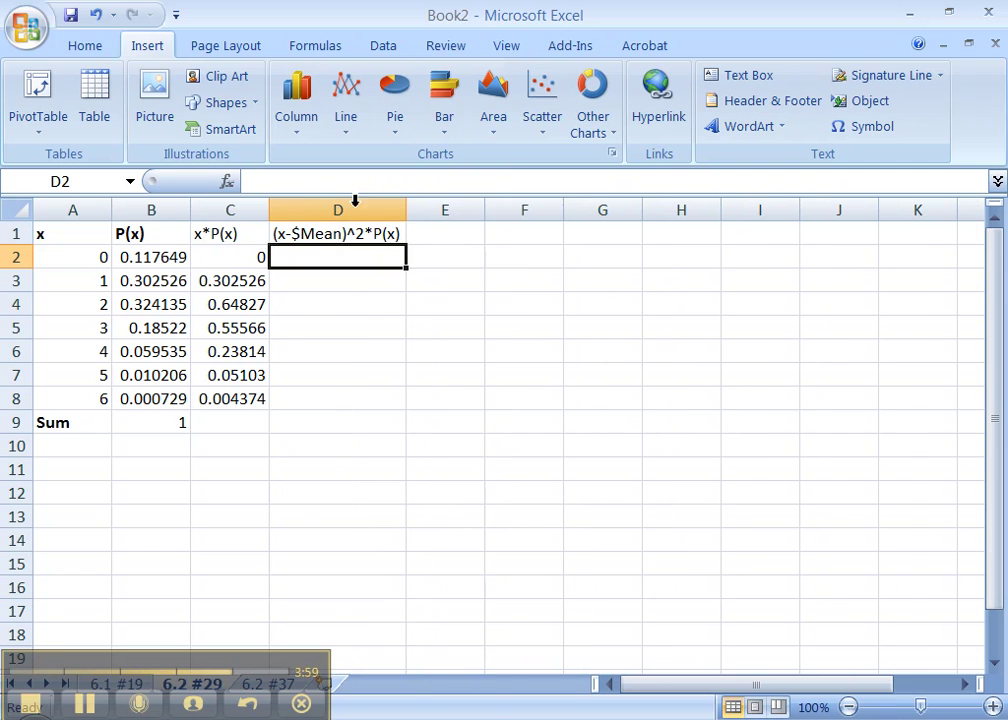
left_click(232, 425)
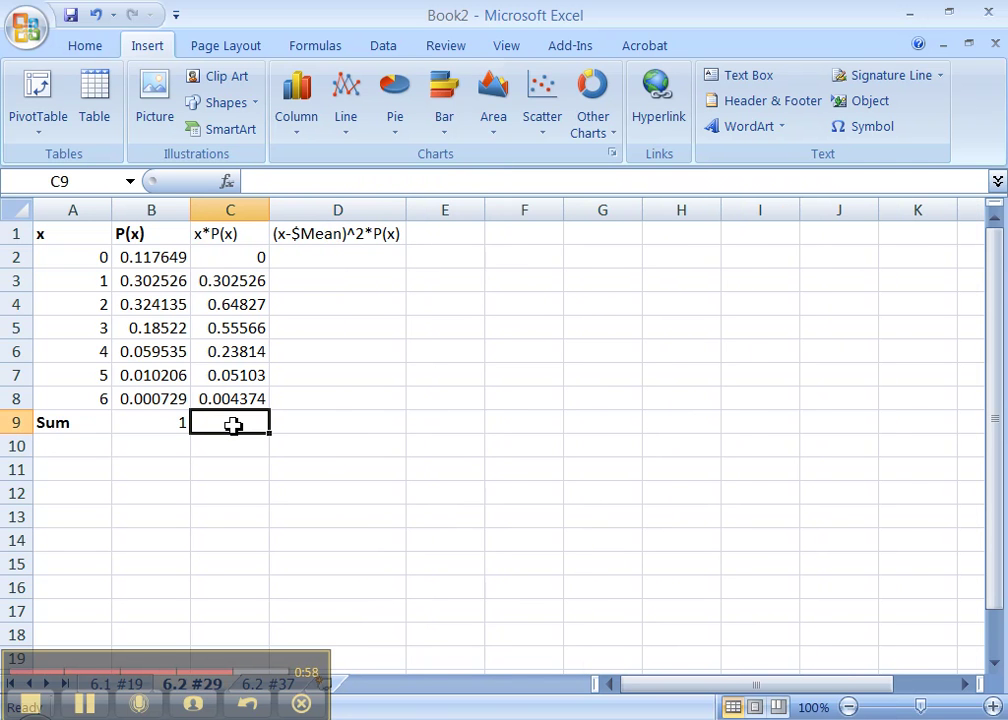
Total C2:C8 in C9 with =SUM(C2:C8), giving the mean 1.8
type("=sum(")
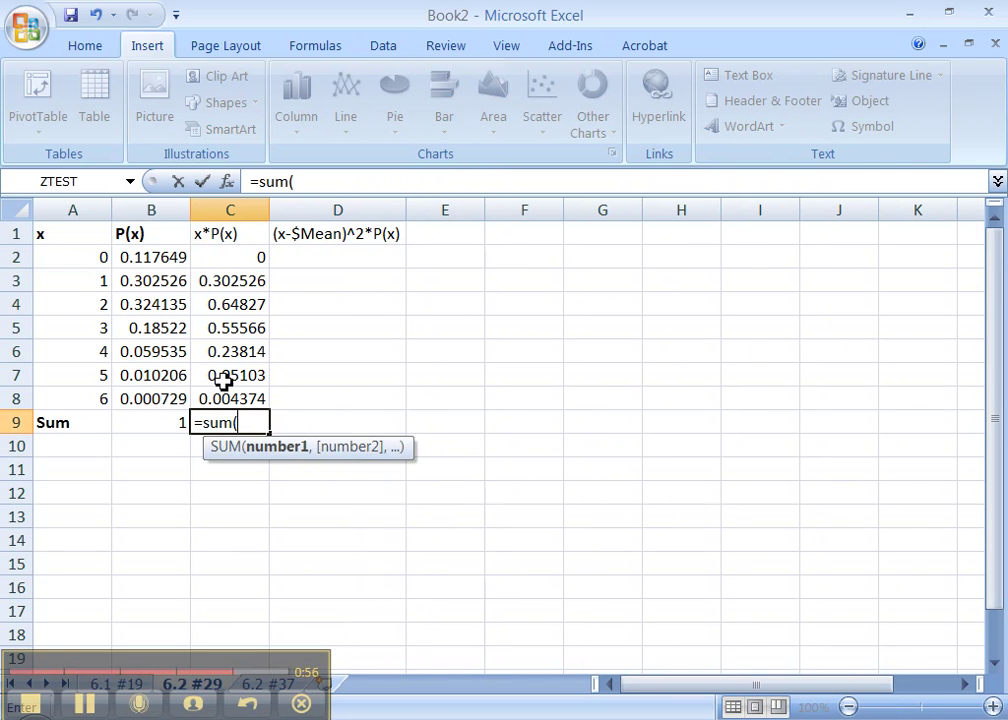
left_click_drag(248, 261, 245, 396)
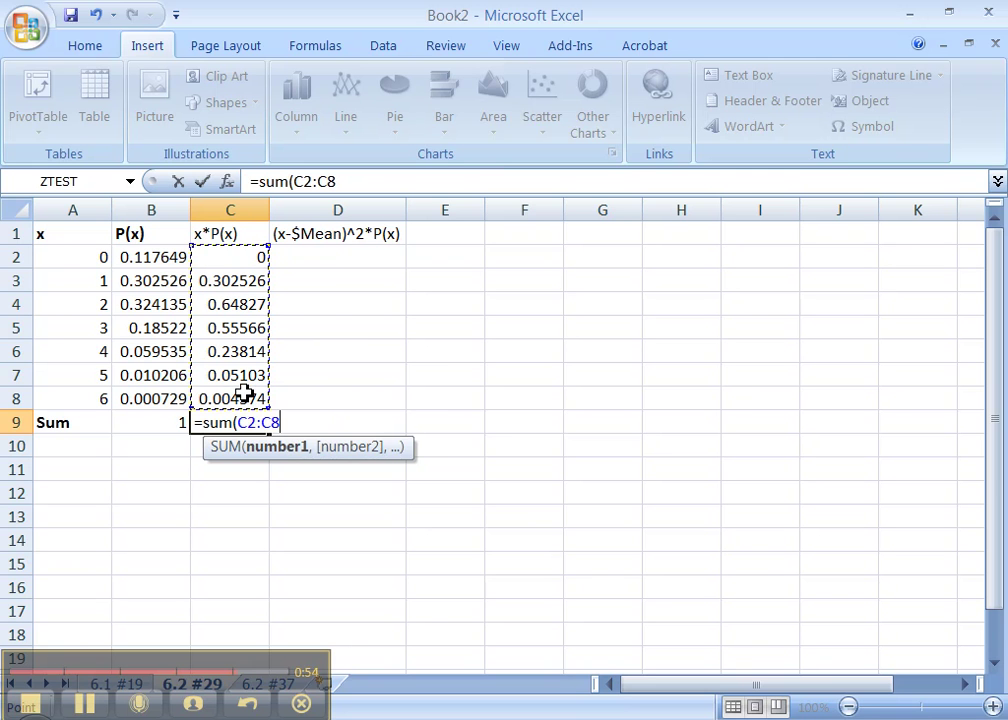
key("Return")
Enter =(A2-$C$9)^2*B2 in D2 and fill it down through D8
left_click(354, 255)
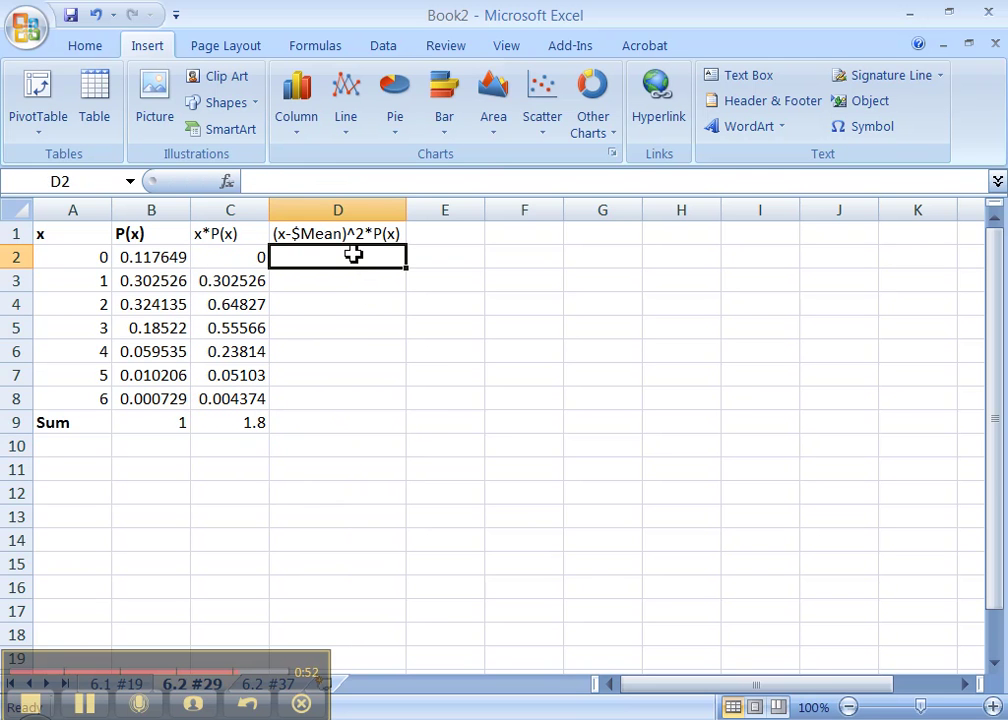
type(")(")
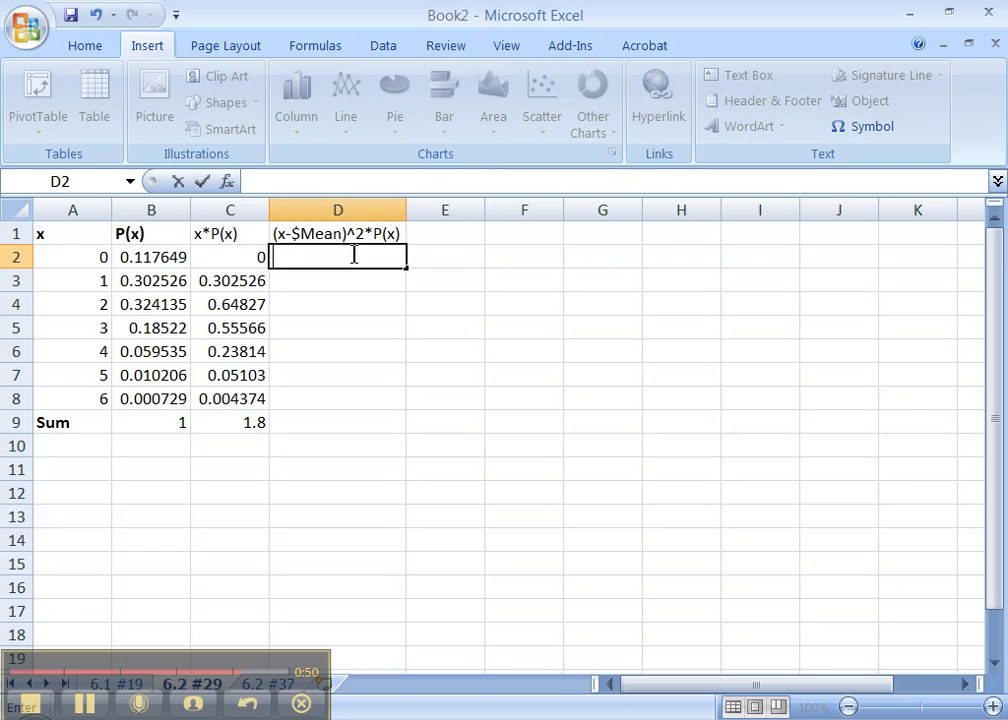
type("=(x")
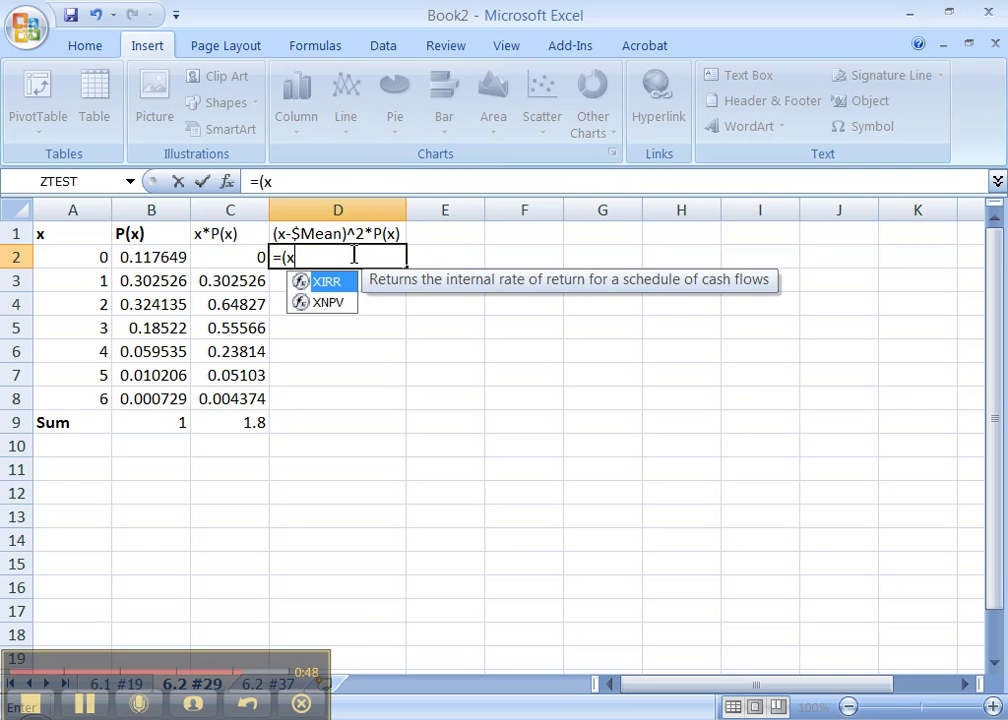
key("BackSpace")
type("A2-")
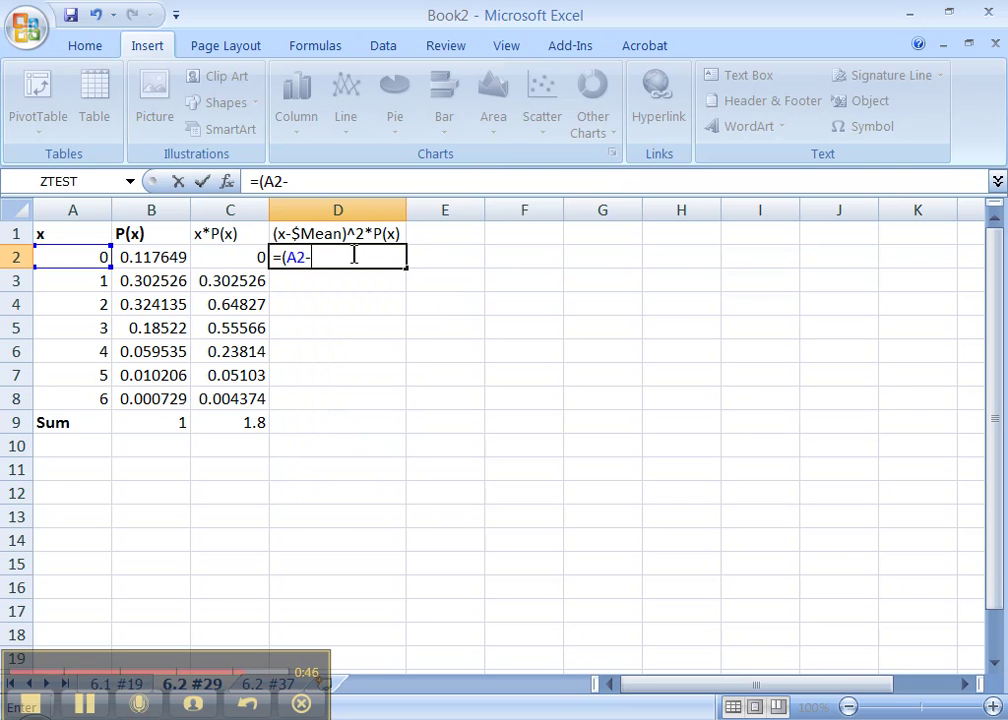
type("C9")
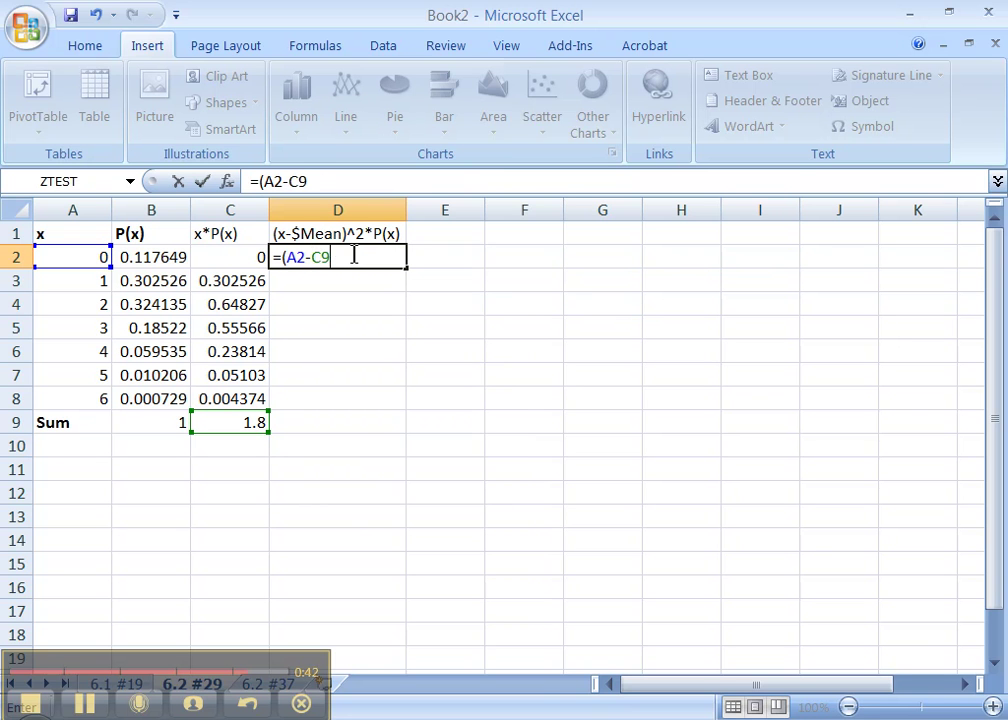
key("F4")
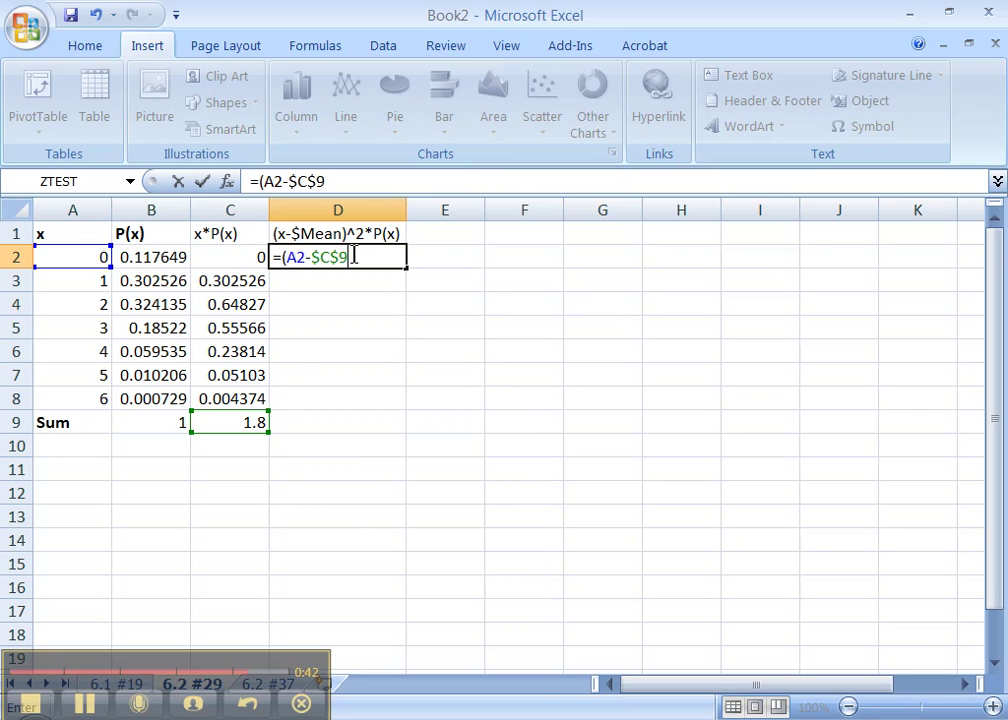
type(")^2*B2")
key("Return")
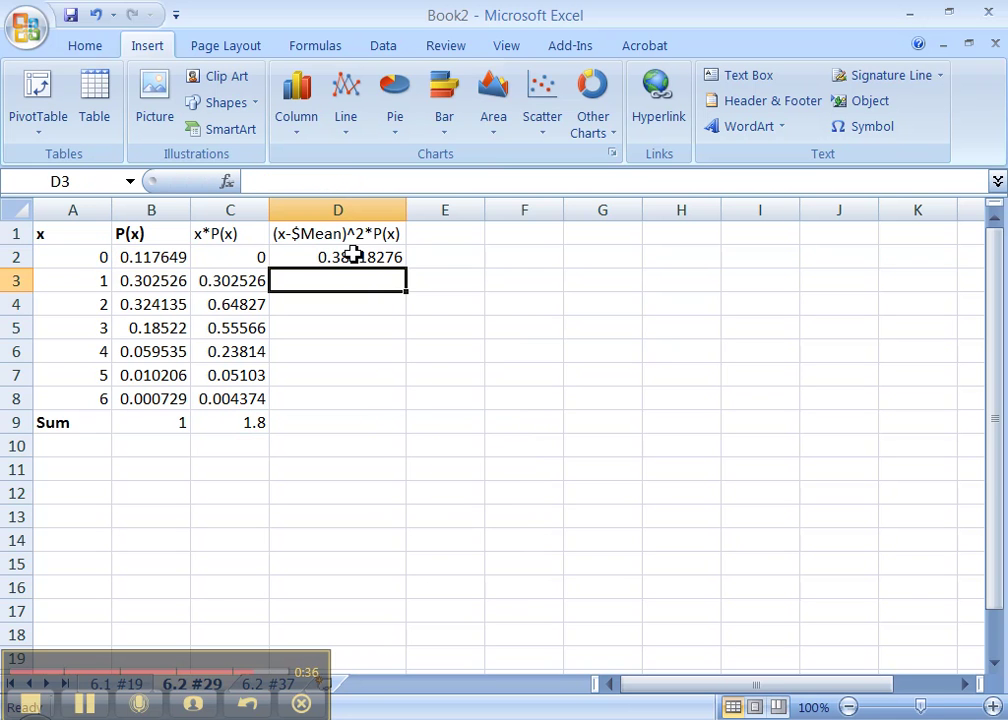
left_click(360, 258)
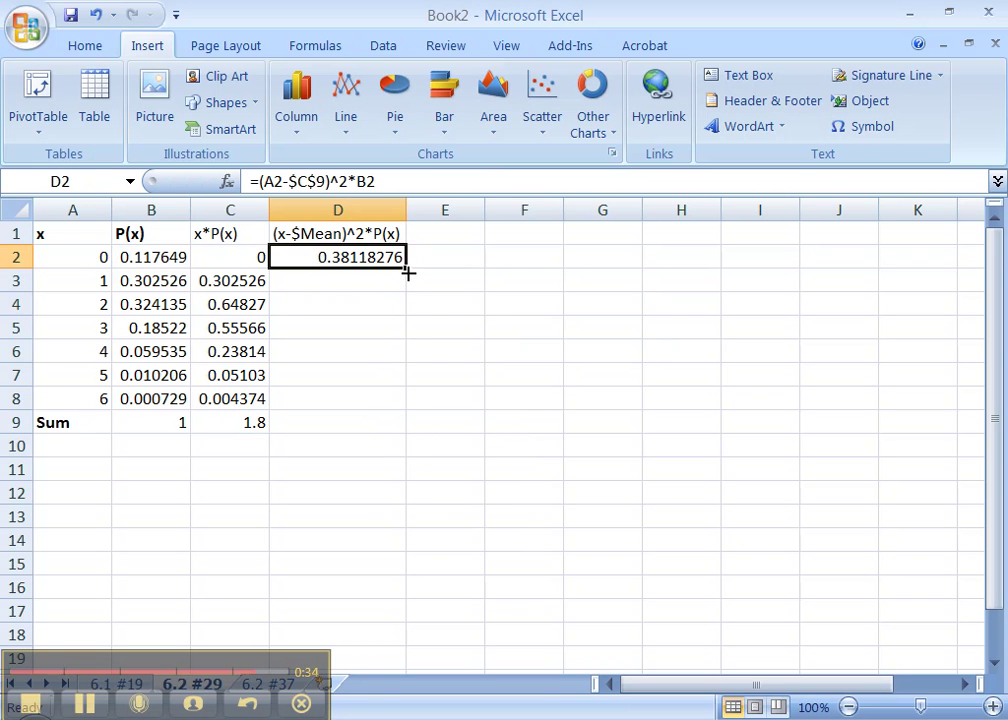
left_click_drag(407, 269, 396, 408)
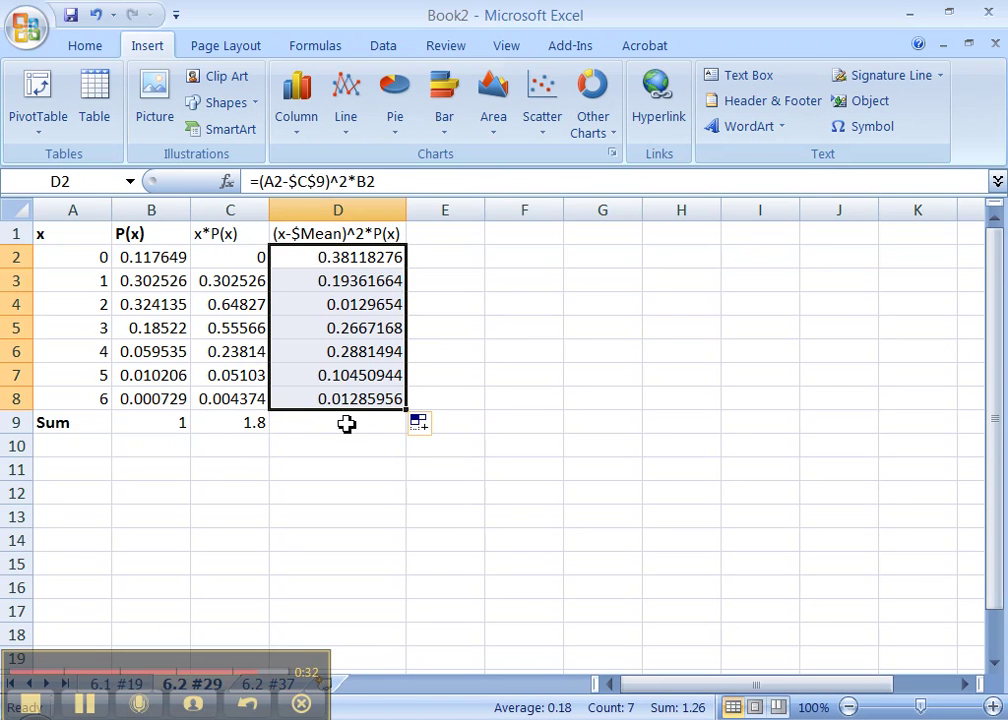
left_click(228, 455)
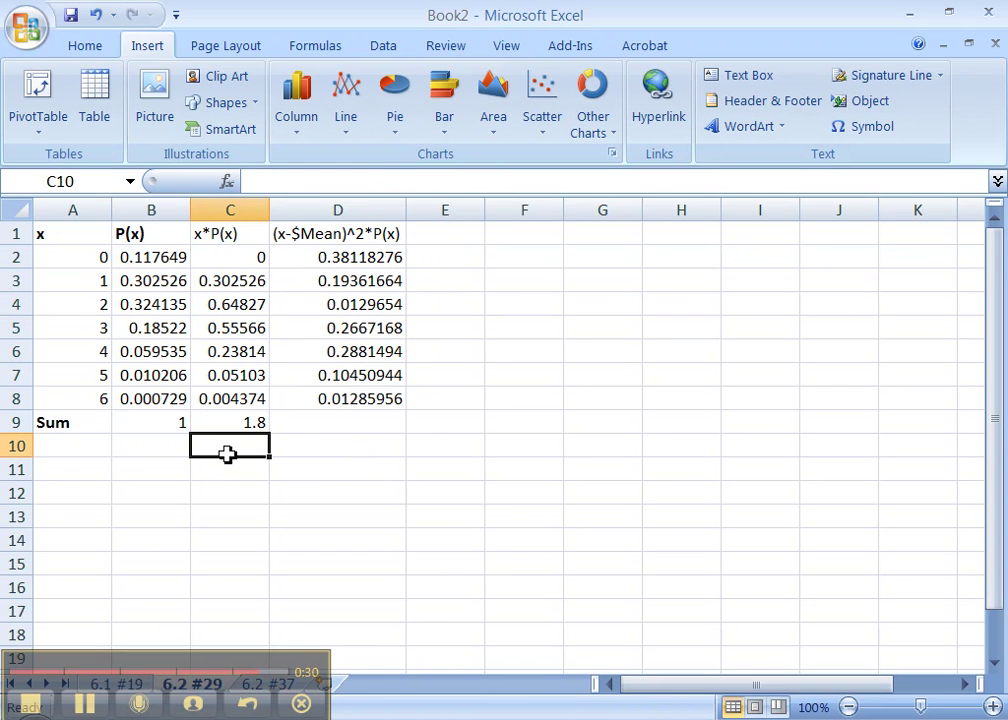
Label C10 Mean and copy the C9 sum into D9, giving the variance 1.26
type("Mean")
key("Tab")
key("Up")
key("Left")
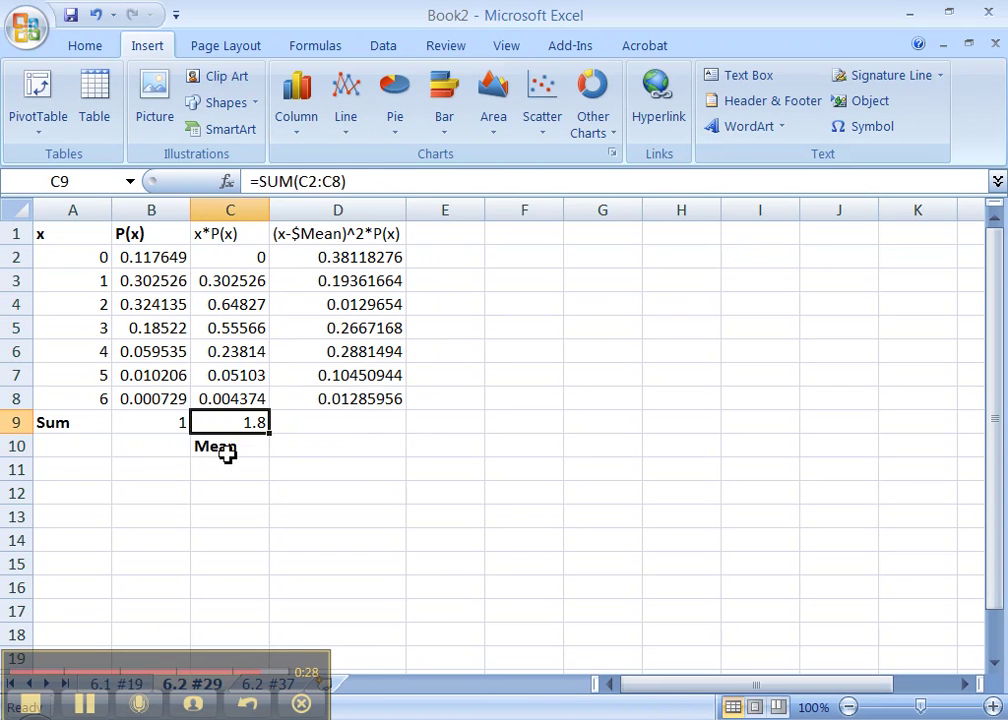
key("Right")
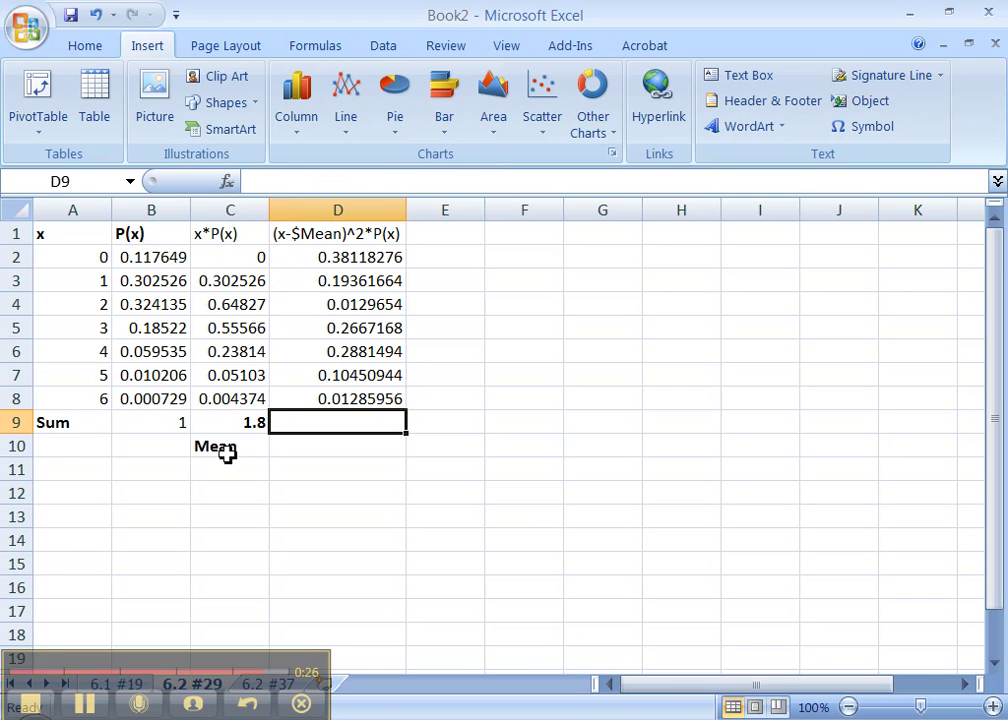
key("Left")
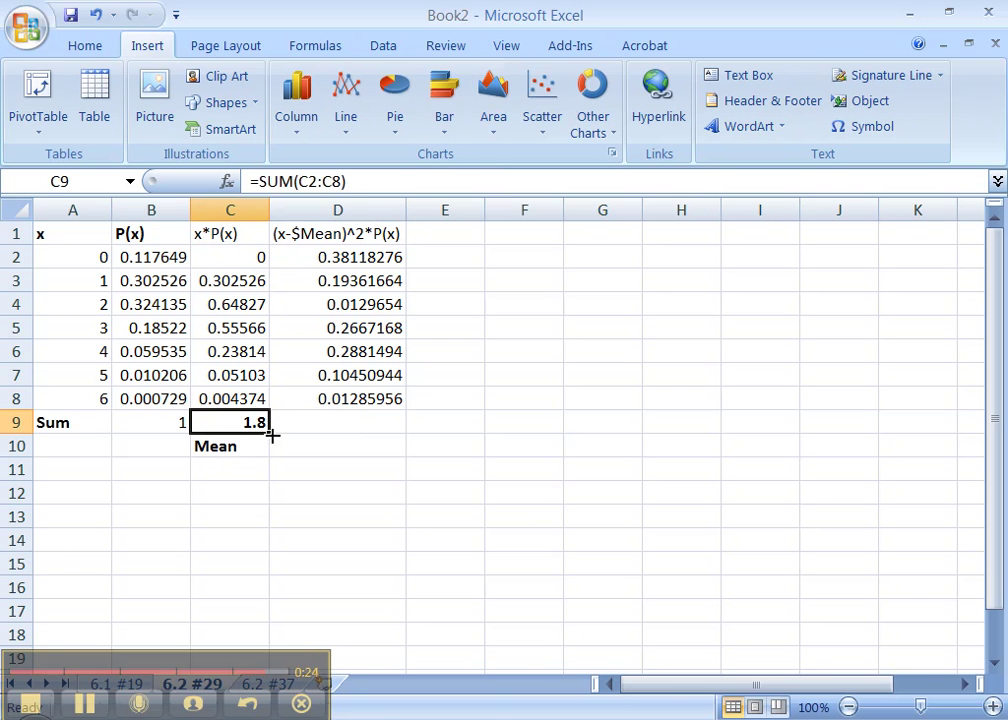
left_click_drag(271, 435, 344, 439)
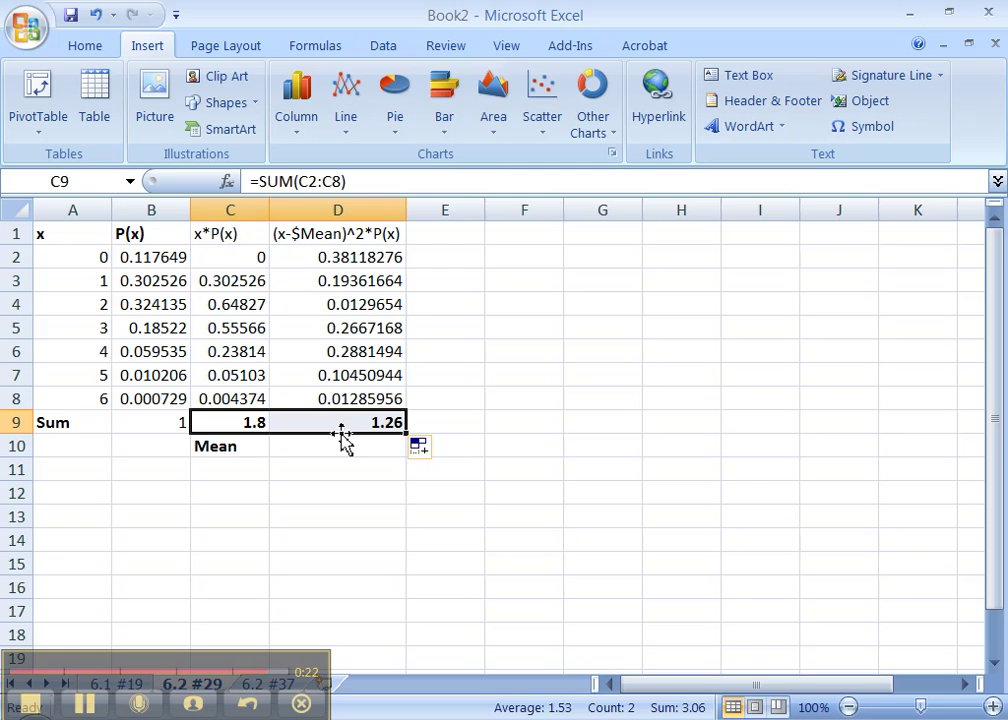
Type the labels Variance in E9 and St.Dev. in E10
left_click(434, 423)
type("Varainc")
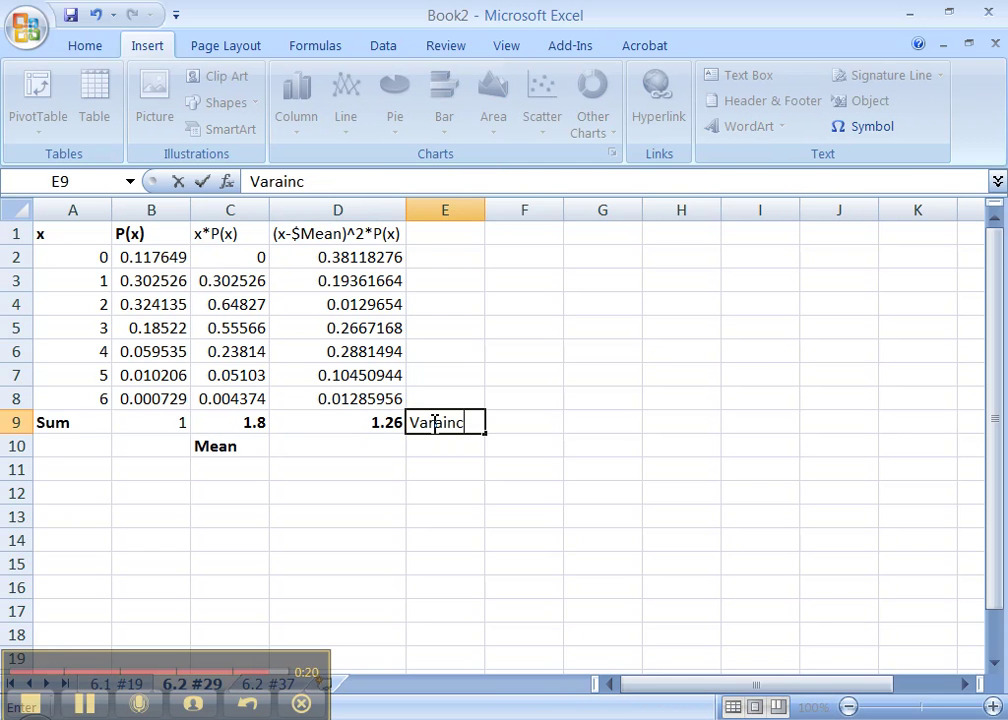
key("BackSpace")
key("BackSpace")
key("BackSpace")
type("ance")
key("Return")
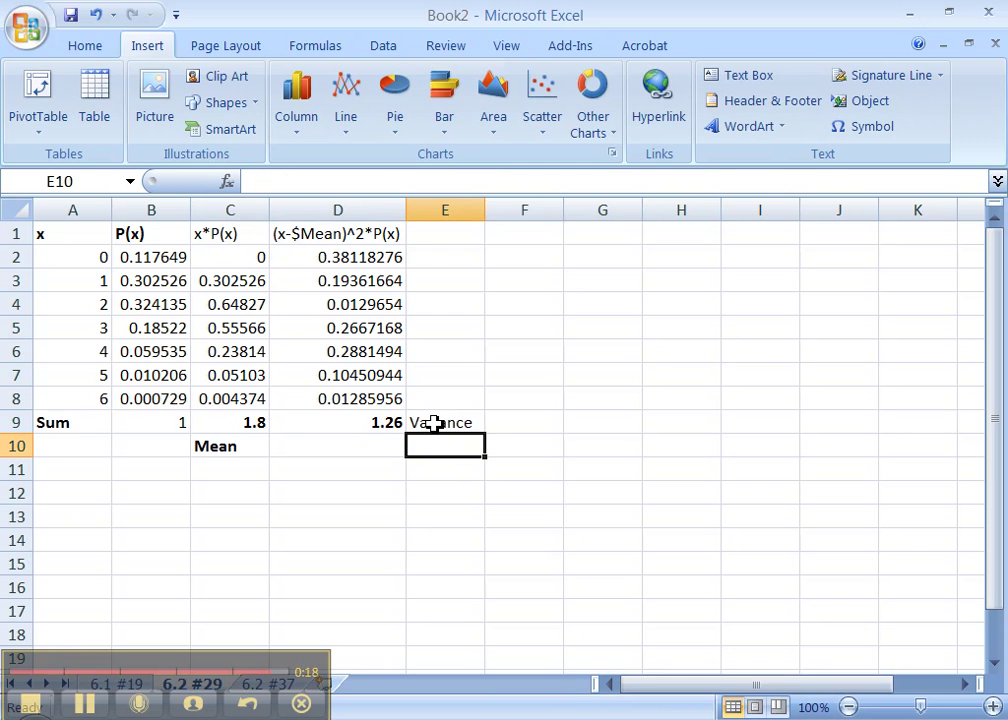
type("St.De.")
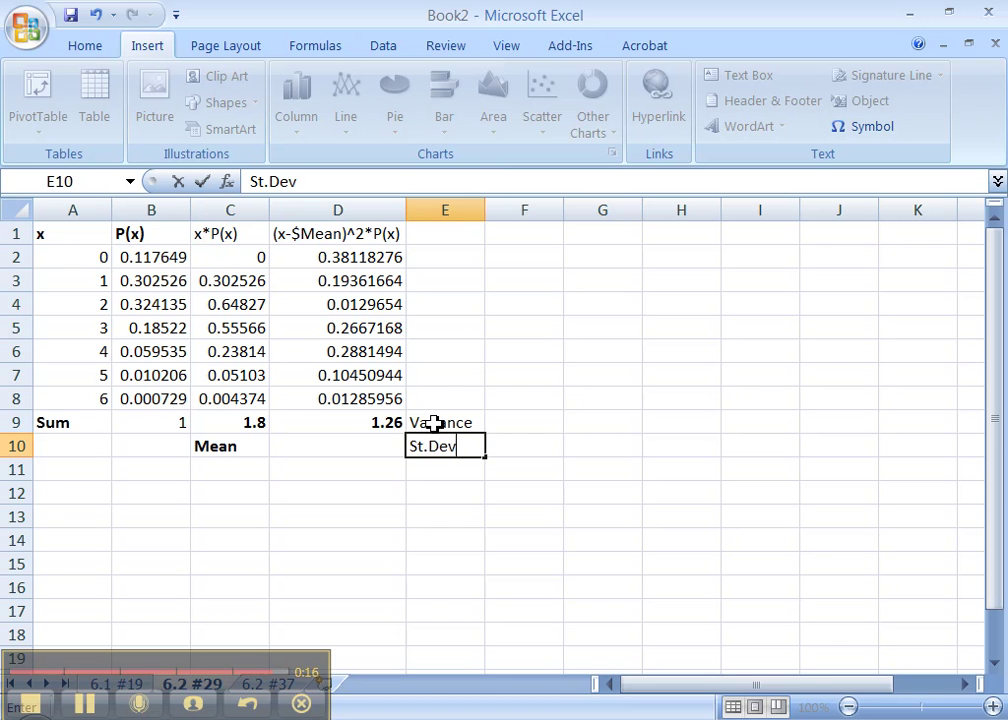
type(".")
key("Return")
Enter =SQRT(D9) in D10 for a standard deviation of 1.122497216, and bold D10:E10
key("Up")
key("Left")
type("=Sqrt(")
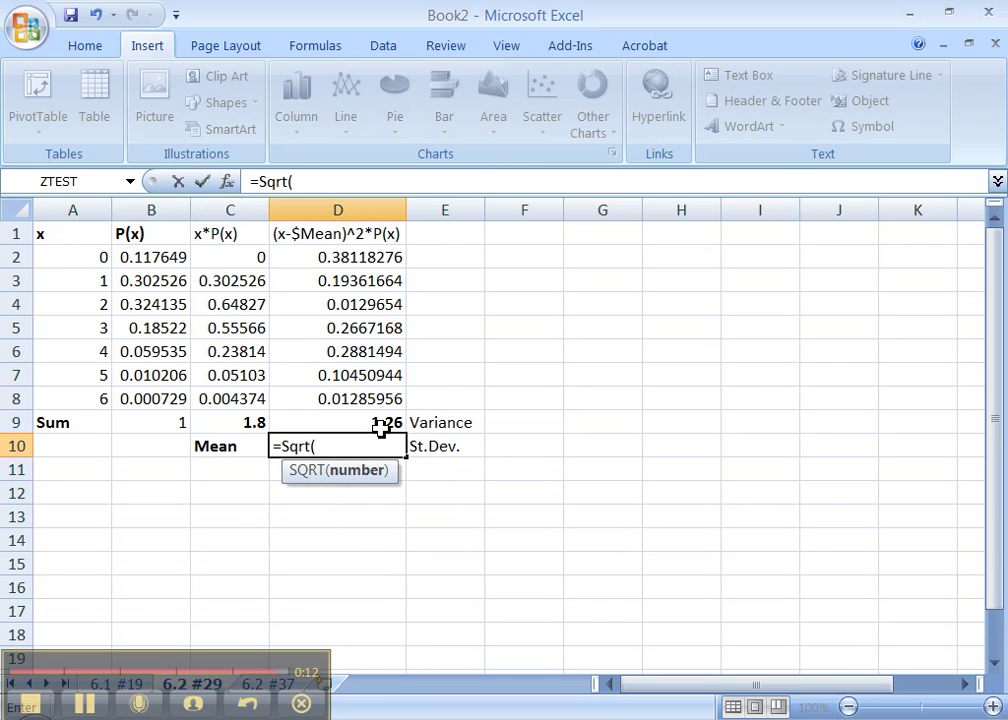
left_click(385, 422)
type(")")
key("Return")
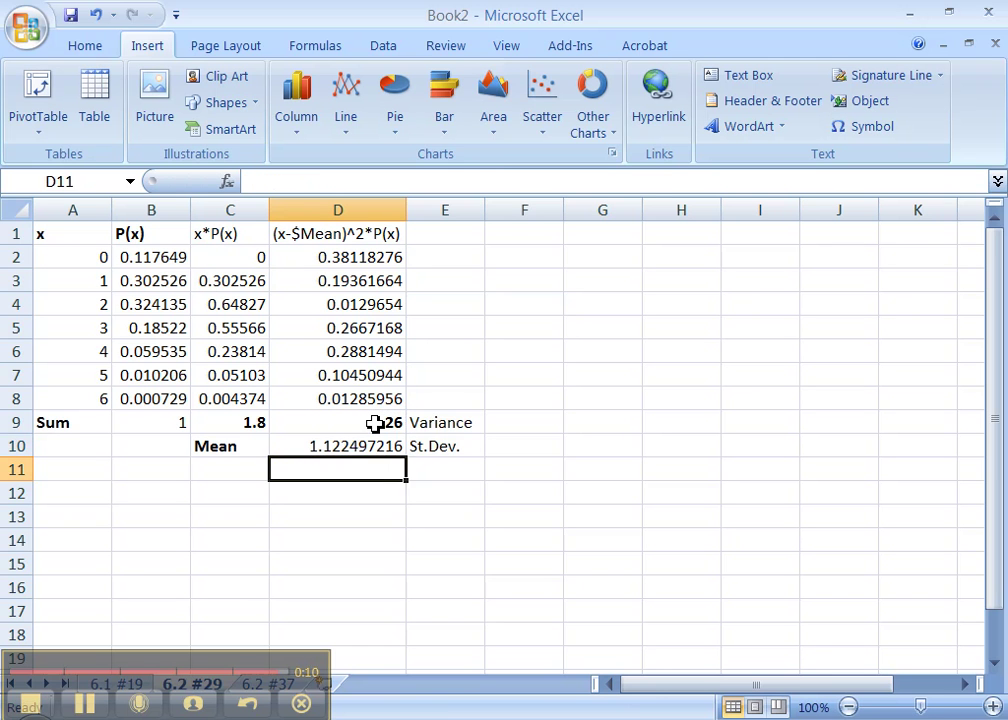
left_click_drag(371, 443, 430, 441)
key("ctrl+b")
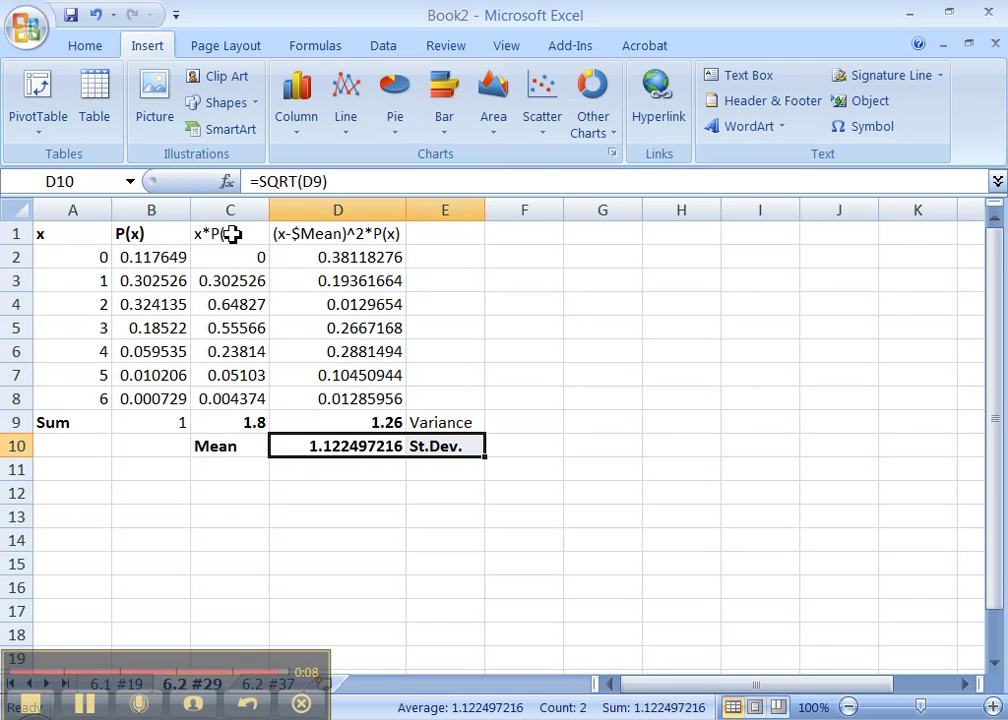